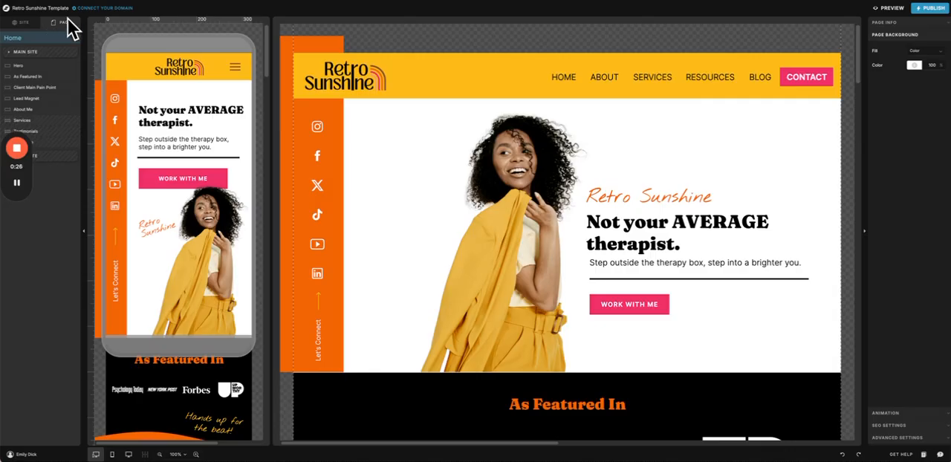
# Step: Look through the site settings, covering the site information, blog, social links and integrations sections, and close them
pyautogui.click(16, 24)
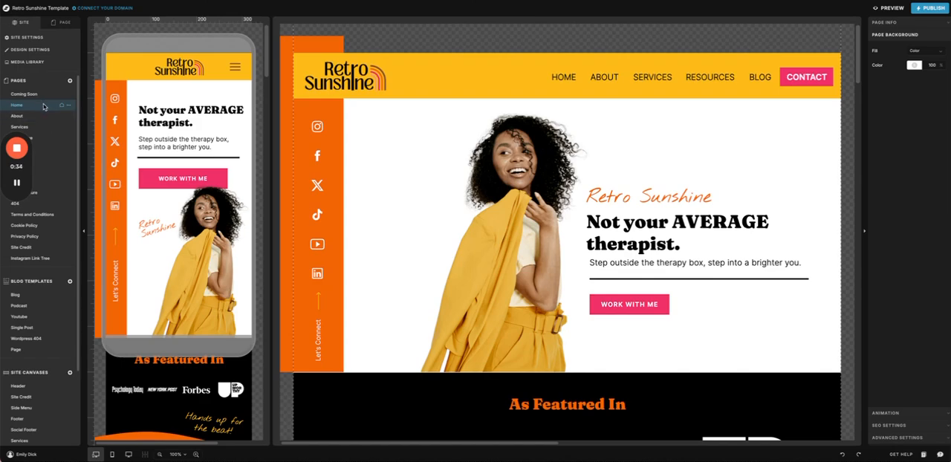
pyautogui.click(23, 39)
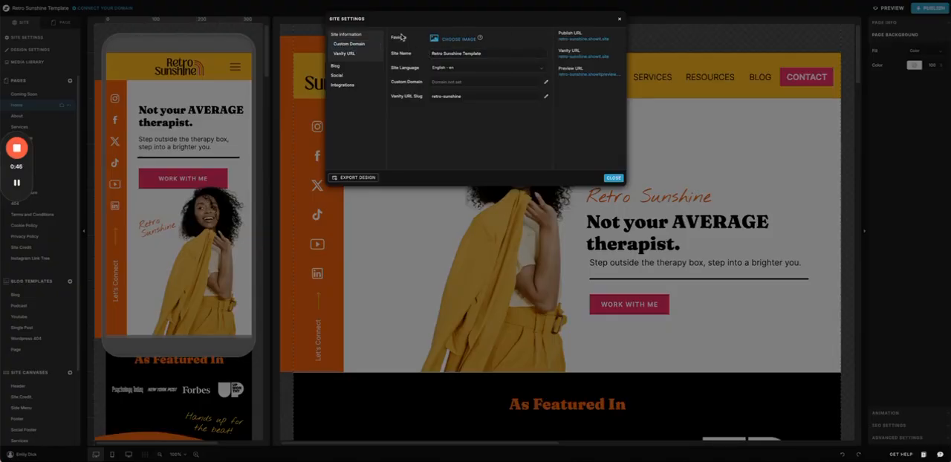
pyautogui.click(336, 65)
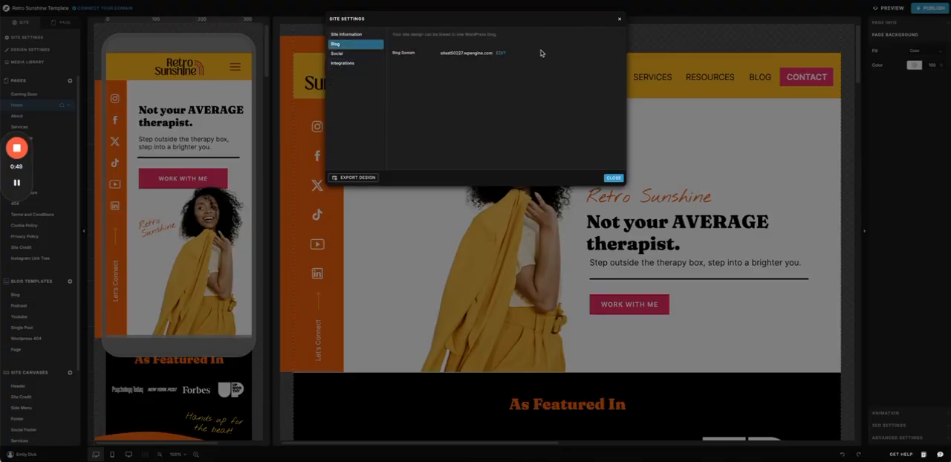
pyautogui.click(338, 54)
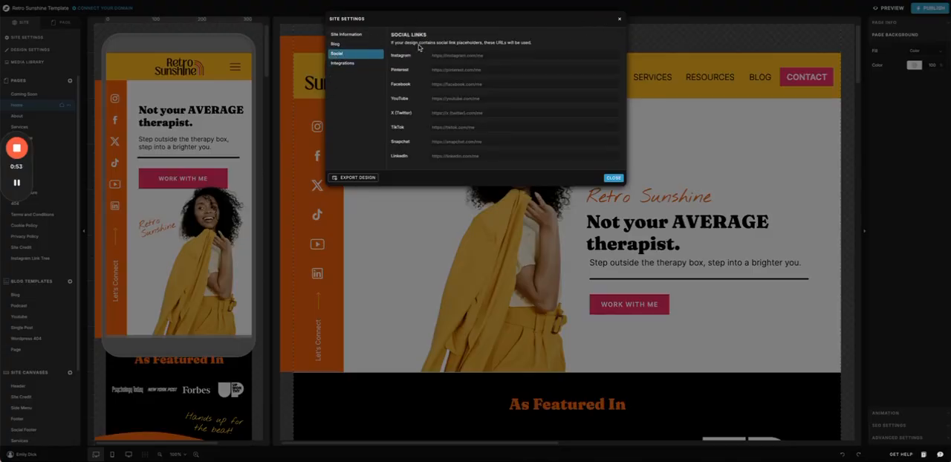
pyautogui.click(343, 63)
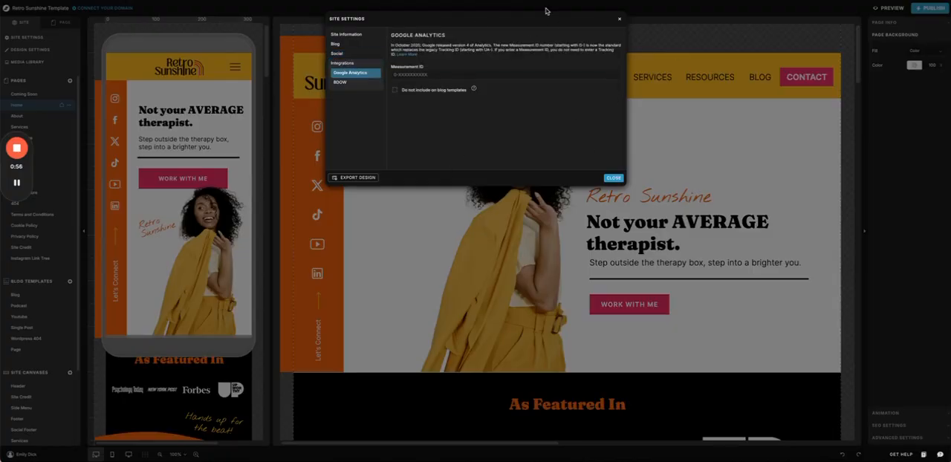
pyautogui.click(614, 178)
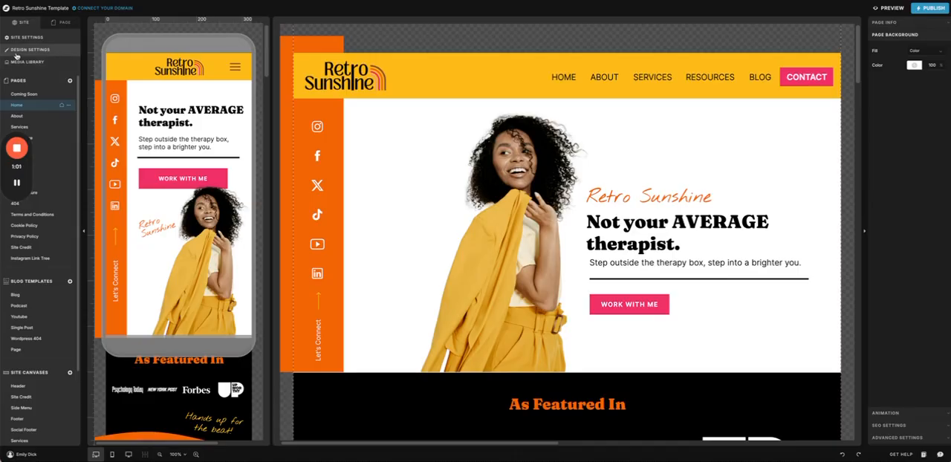
# Step: Review the fonts and site style in the design settings, and look at the uploaded files in the media library
pyautogui.click(15, 50)
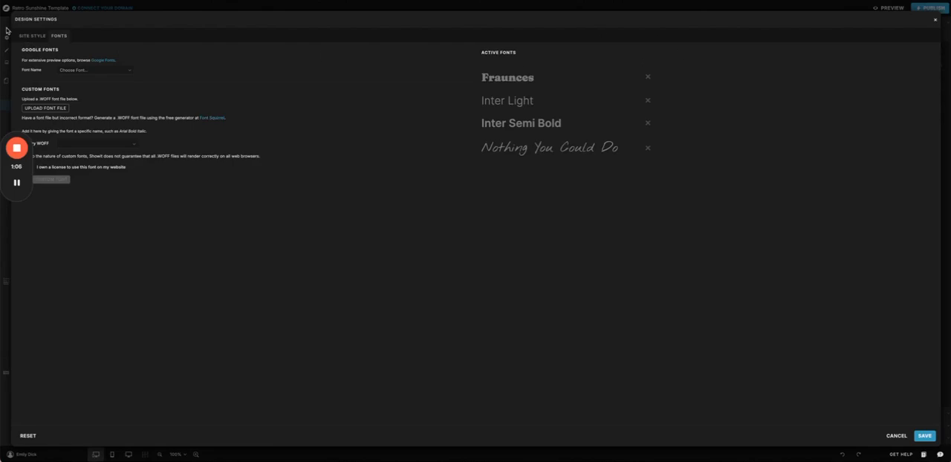
pyautogui.click(44, 37)
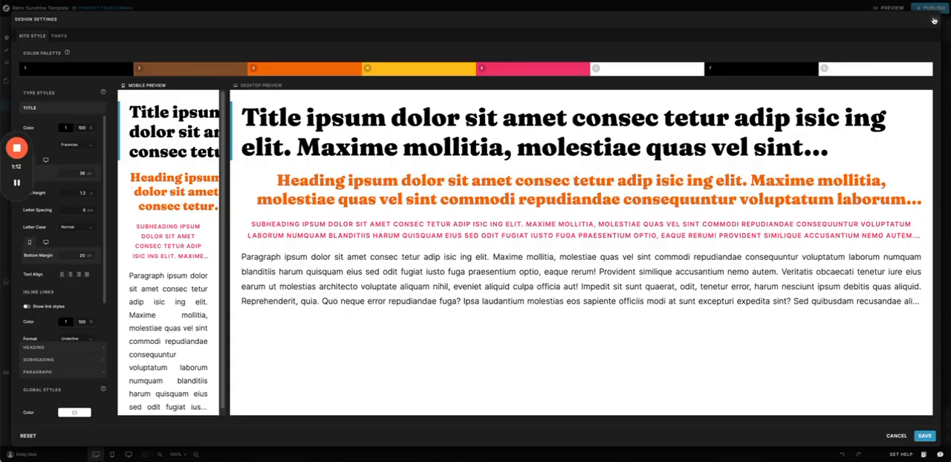
pyautogui.click(937, 21)
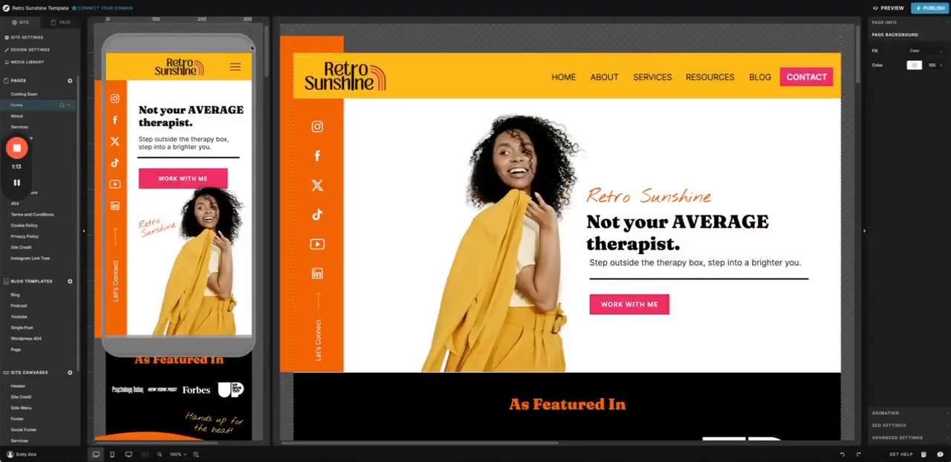
pyautogui.click(31, 65)
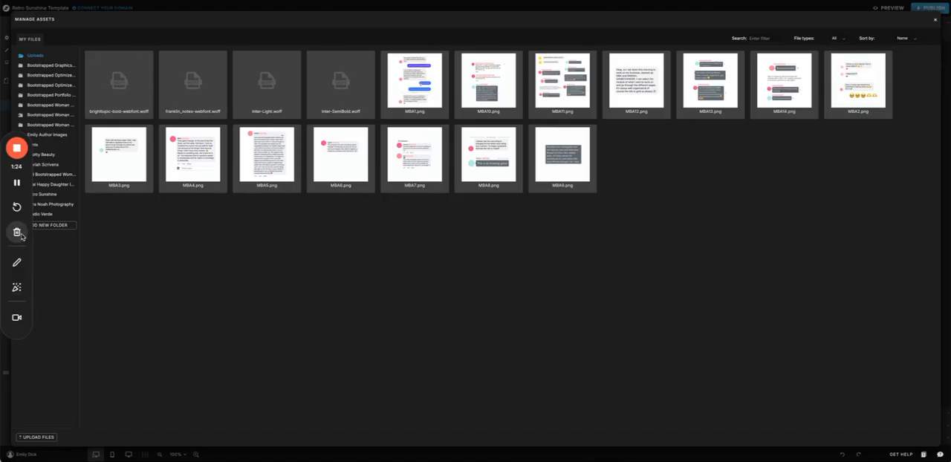
pyautogui.click(935, 19)
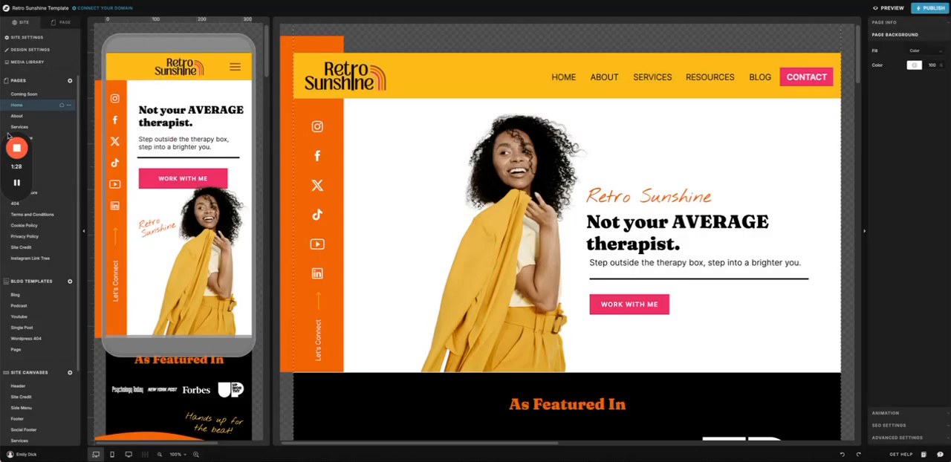
# Step: Browse the Coming Soon, Services, About, Terms and Conditions, Lead Capture, Sales Page and Resources pages of the site
pyautogui.click(23, 95)
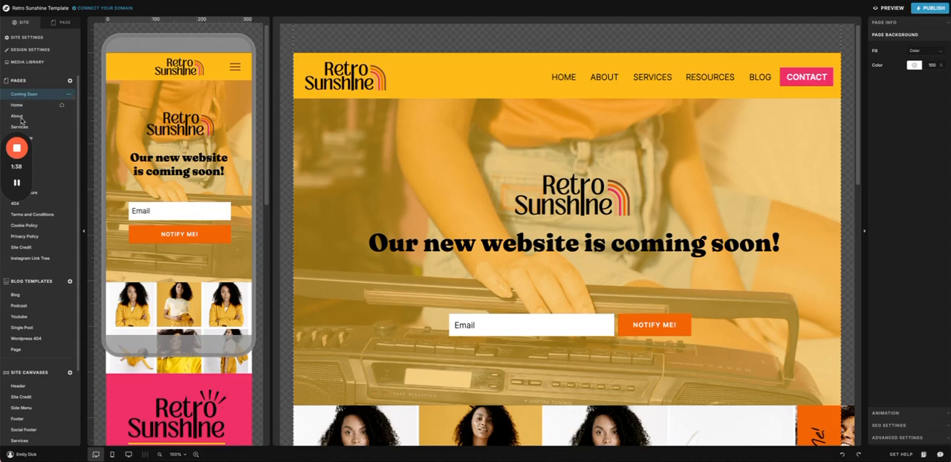
pyautogui.click(34, 128)
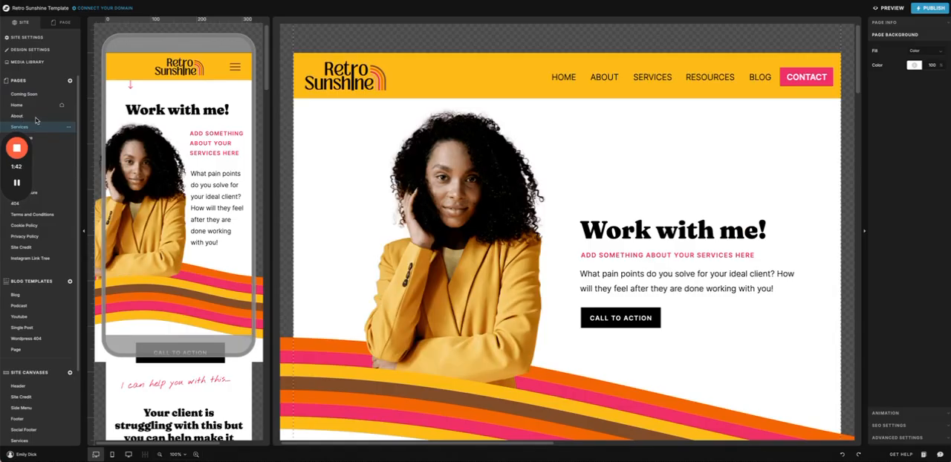
pyautogui.click(50, 119)
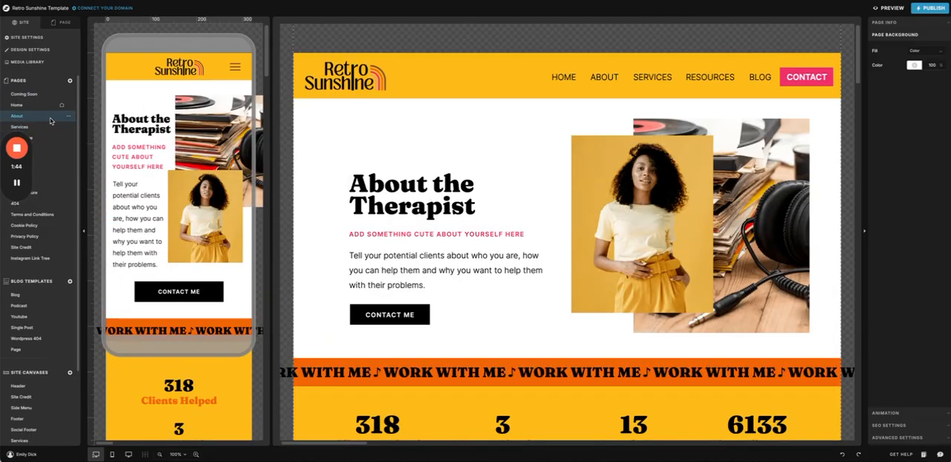
pyautogui.click(45, 216)
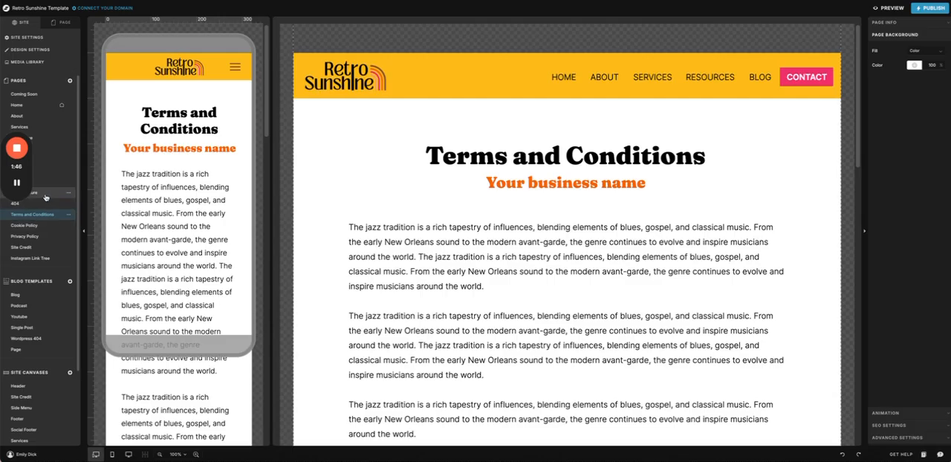
pyautogui.click(35, 194)
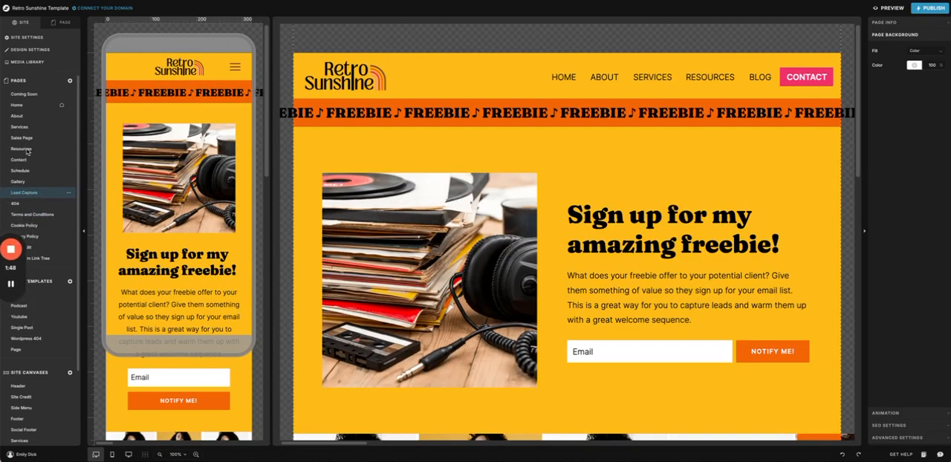
pyautogui.click(21, 139)
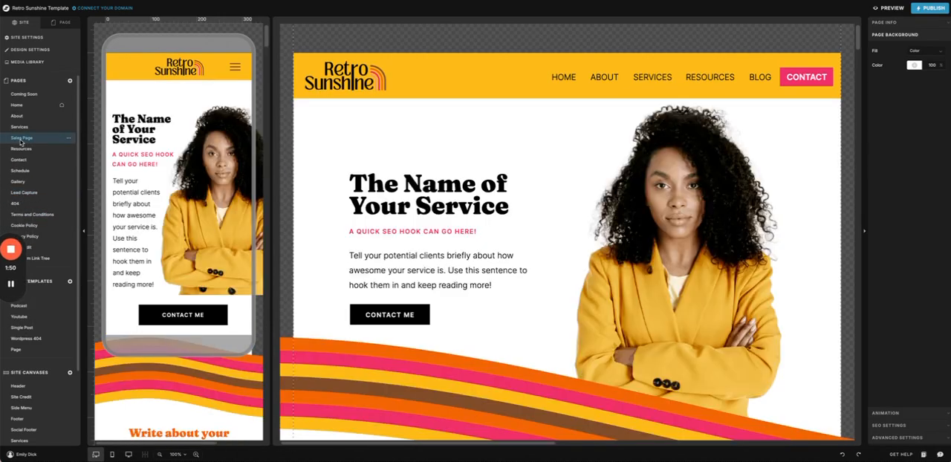
pyautogui.scroll(-5, 611, 178)
pyautogui.scroll(3, 611, 178)
pyautogui.scroll(2, 611, 178)
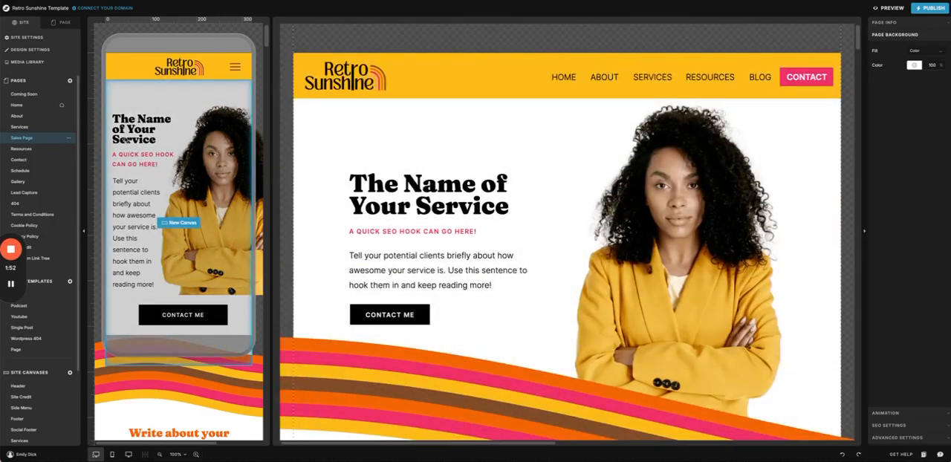
pyautogui.click(21, 149)
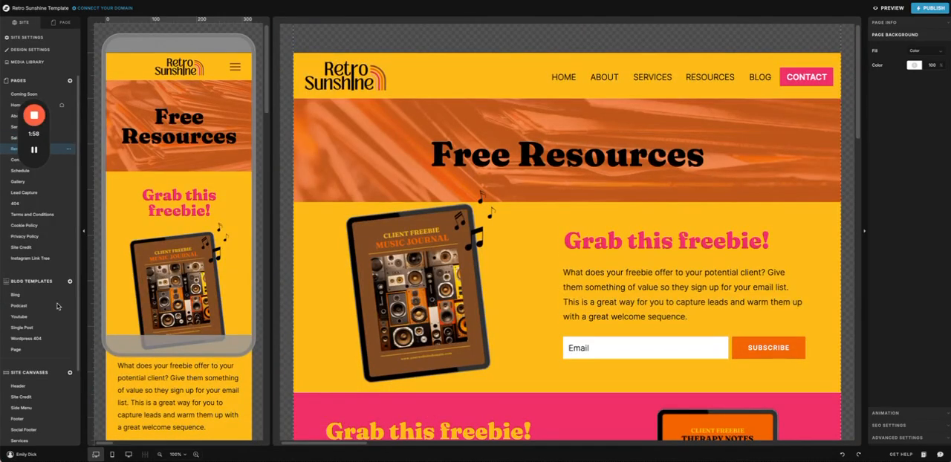
# Step: Open the Blog template and examine its hero, post list and sidebar layout
pyautogui.click(16, 297)
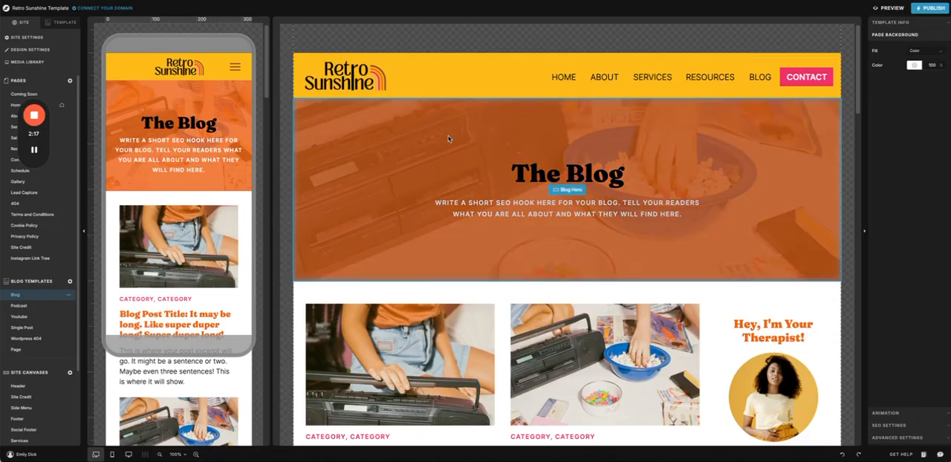
pyautogui.scroll(-1, 435, 98)
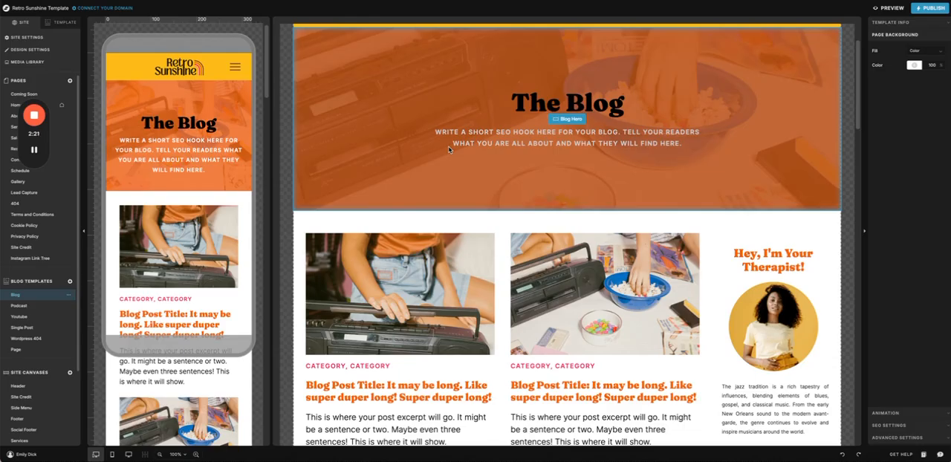
pyautogui.scroll(-4, 446, 116)
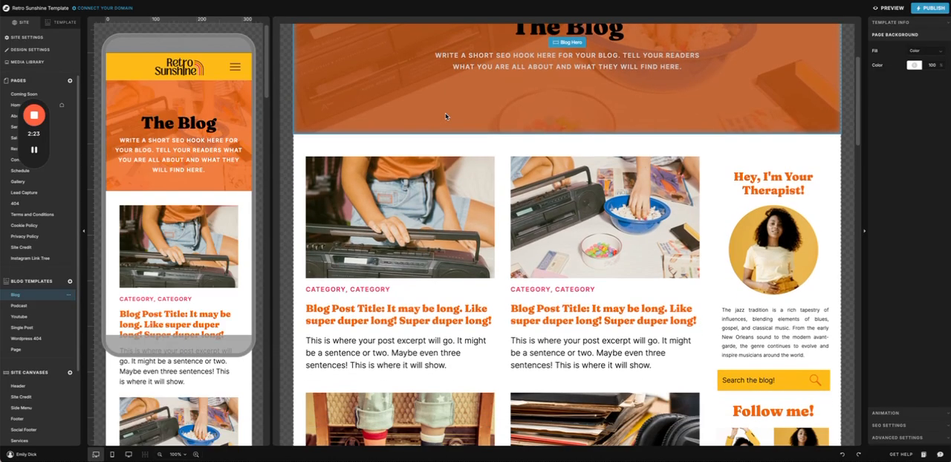
pyautogui.scroll(-4, 446, 116)
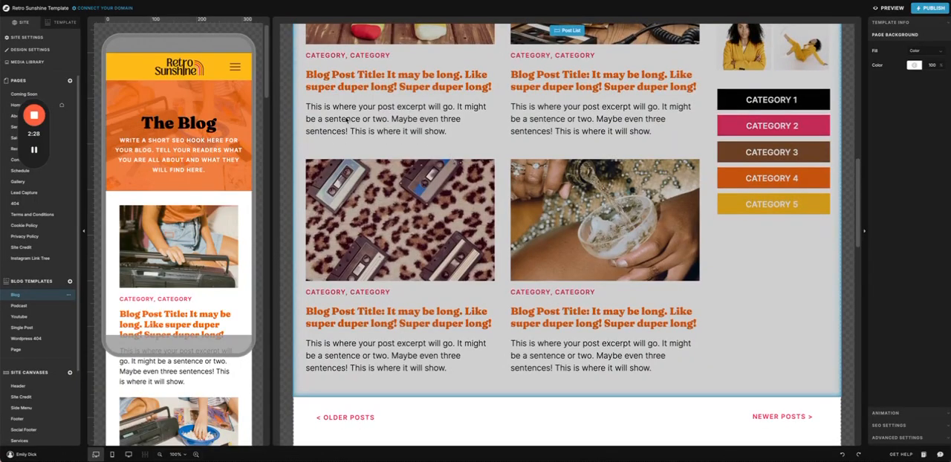
pyautogui.scroll(5, 567, 244)
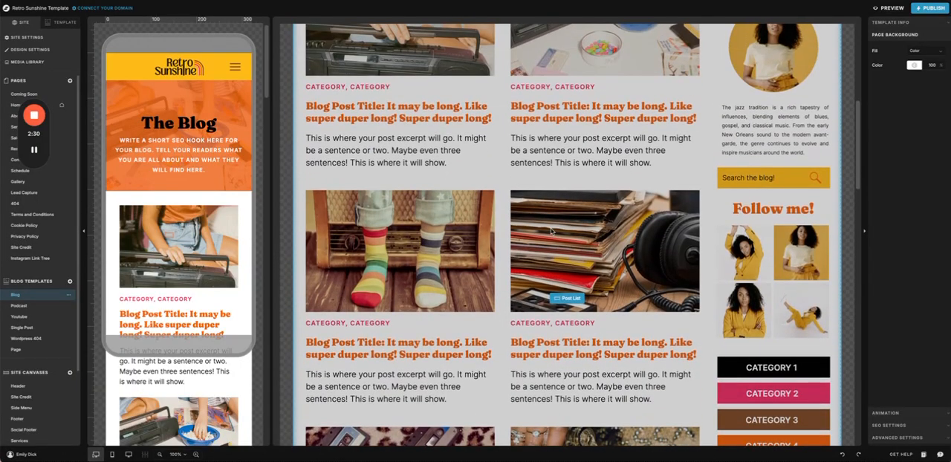
pyautogui.scroll(3, 446, 208)
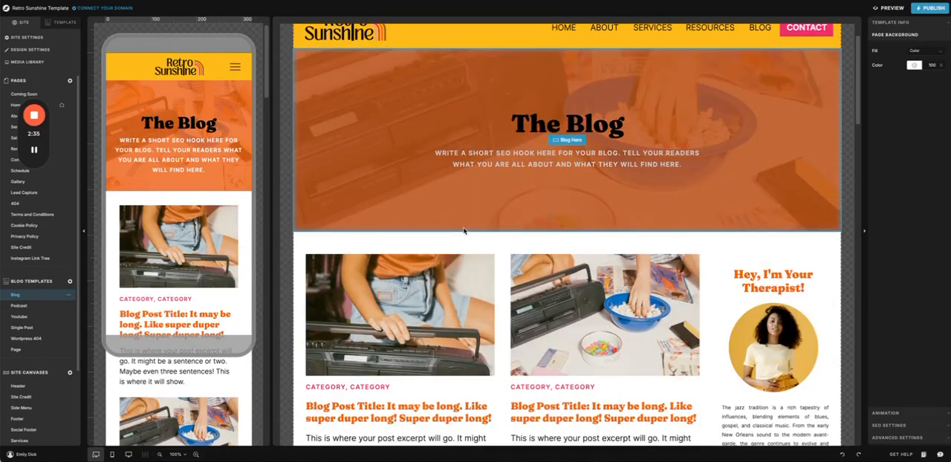
# Step: View the Podcast, Youtube, Single Post, Wordpress 404 and Page blog templates one after another
pyautogui.click(37, 306)
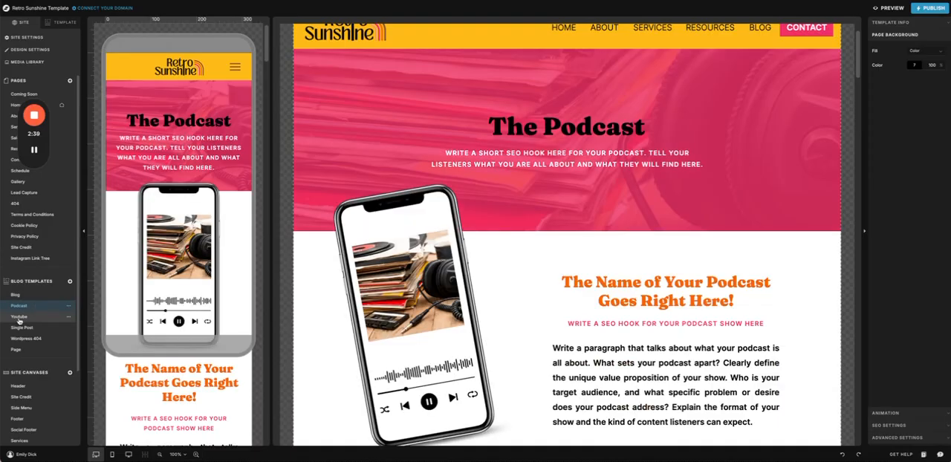
pyautogui.click(19, 318)
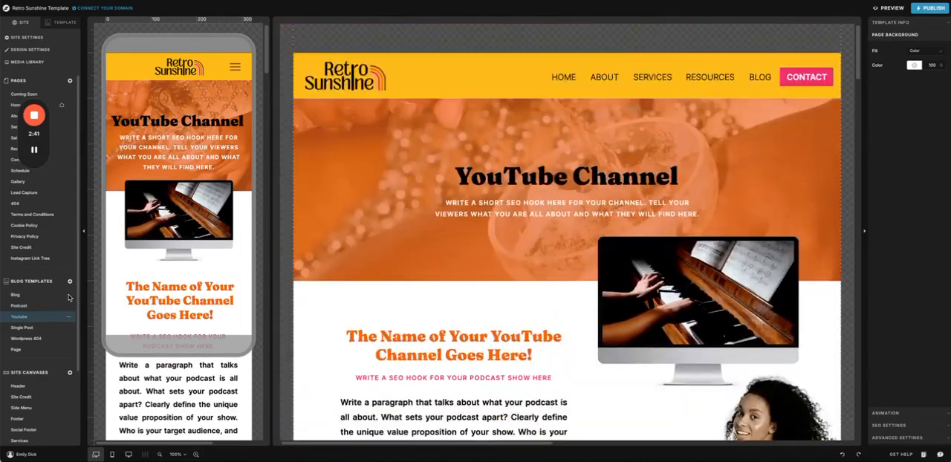
pyautogui.click(30, 328)
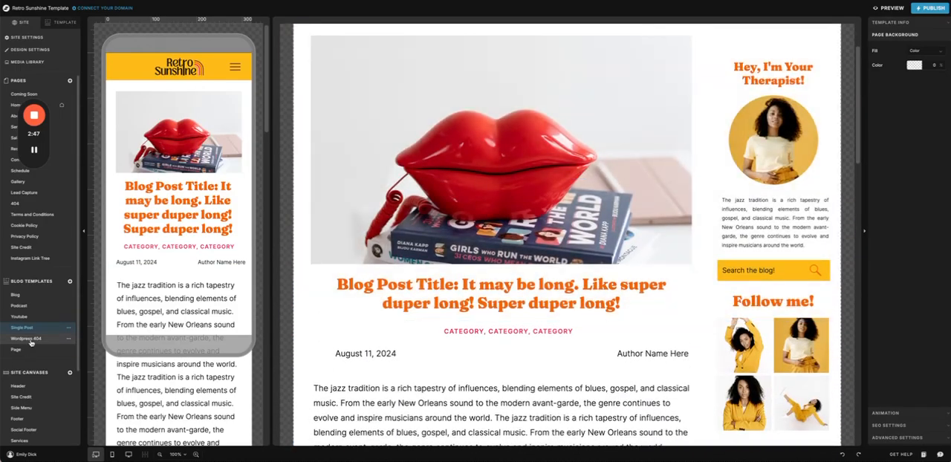
pyautogui.click(31, 341)
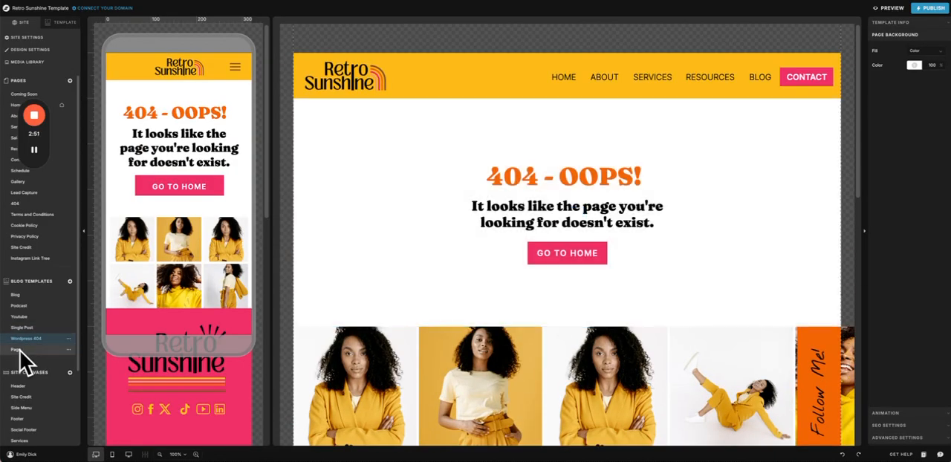
pyautogui.click(17, 351)
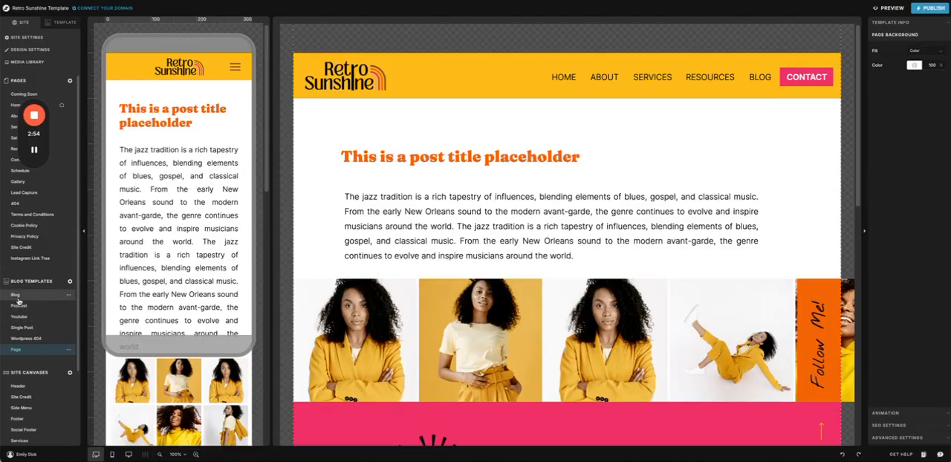
# Step: Return to the Blog template, select its Post List canvas and examine the sidebar's bio, search, follow and category sections
pyautogui.click(16, 295)
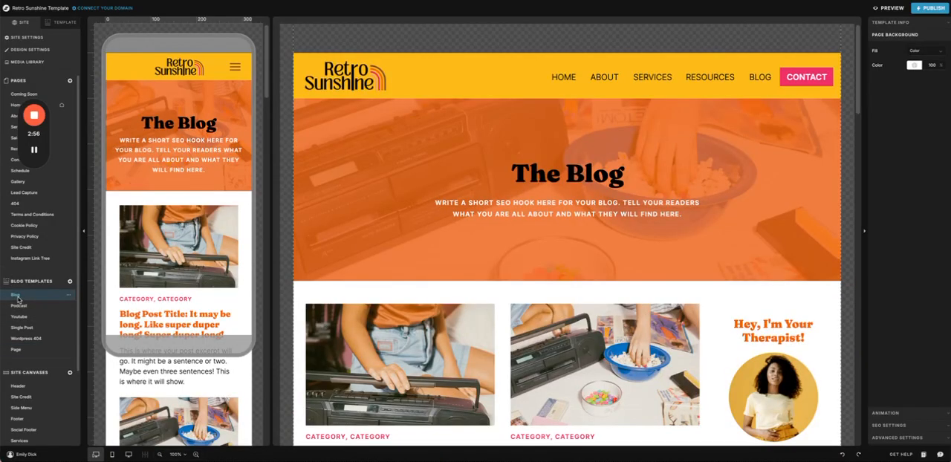
pyautogui.scroll(-3, 818, 208)
pyautogui.click(818, 205)
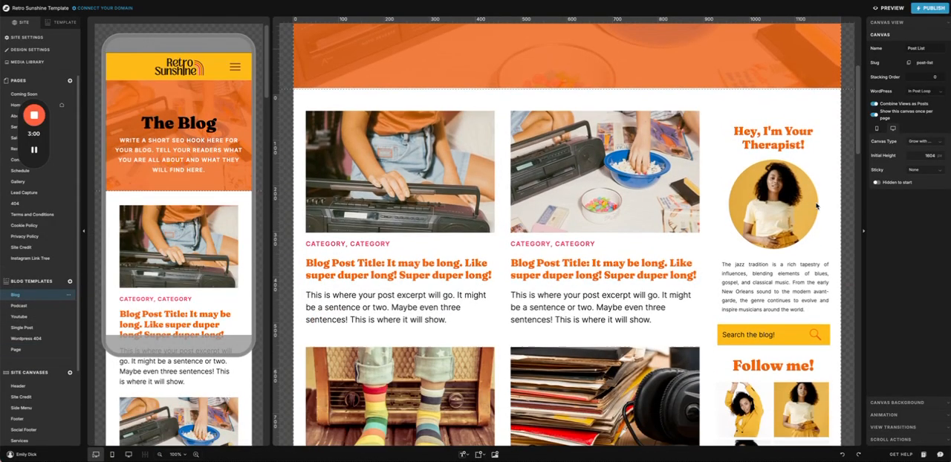
pyautogui.scroll(2, 816, 206)
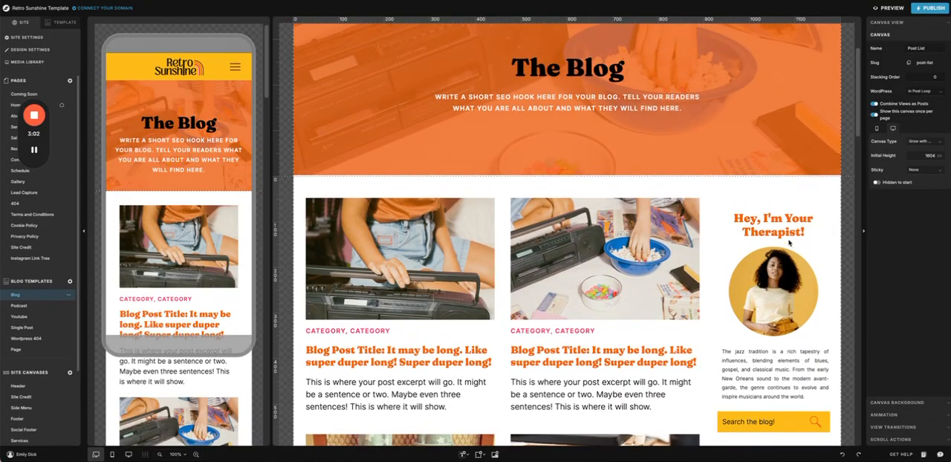
pyautogui.scroll(-3, 798, 235)
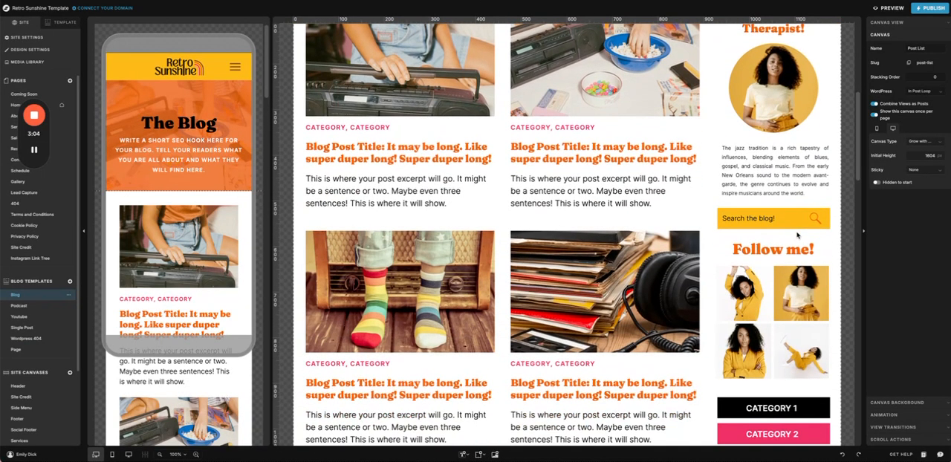
pyautogui.scroll(-2, 797, 236)
pyautogui.scroll(6, 789, 220)
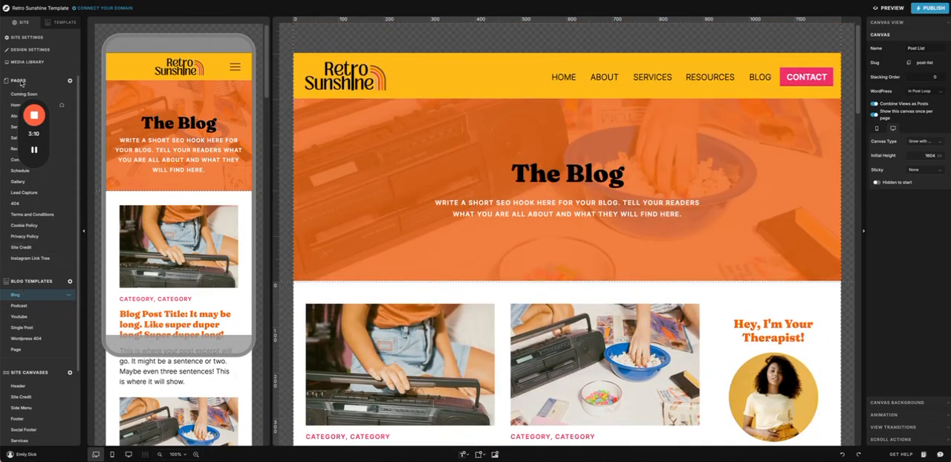
# Step: Open the Header site canvas and examine its mobile and desktop canvas settings
pyautogui.scroll(-2, 57, 278)
pyautogui.scroll(-1, 57, 278)
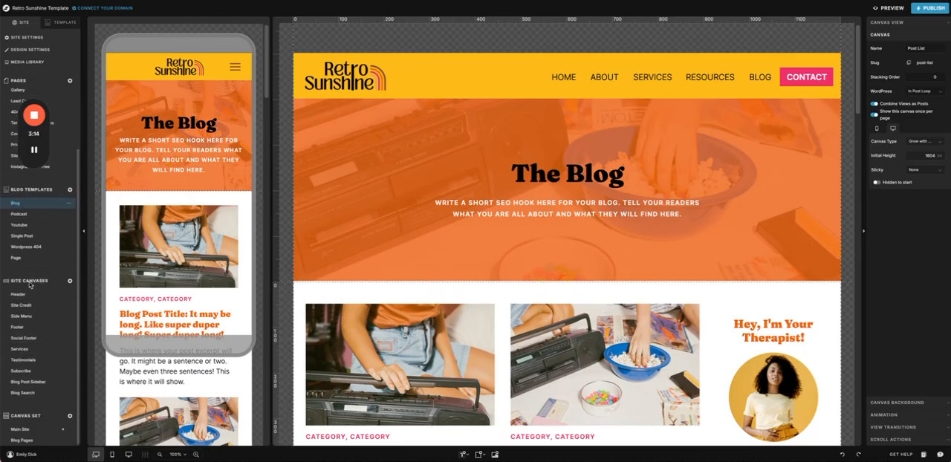
pyautogui.click(19, 295)
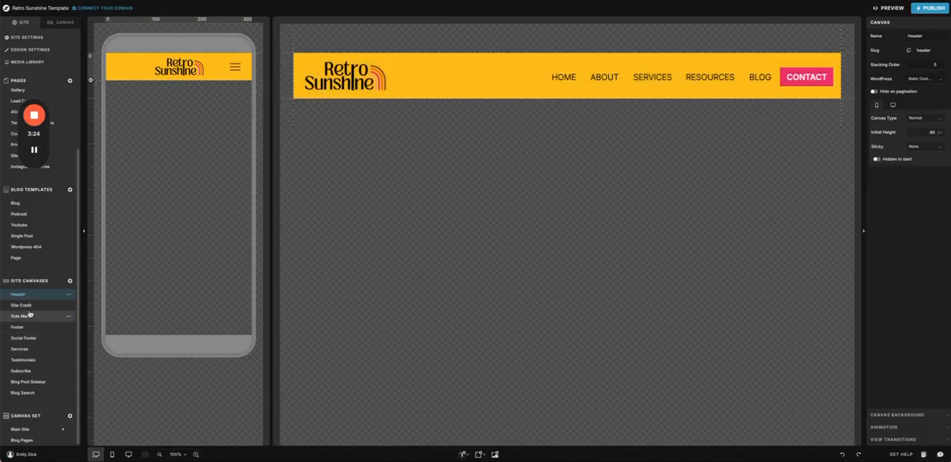
pyautogui.scroll(3, 36, 158)
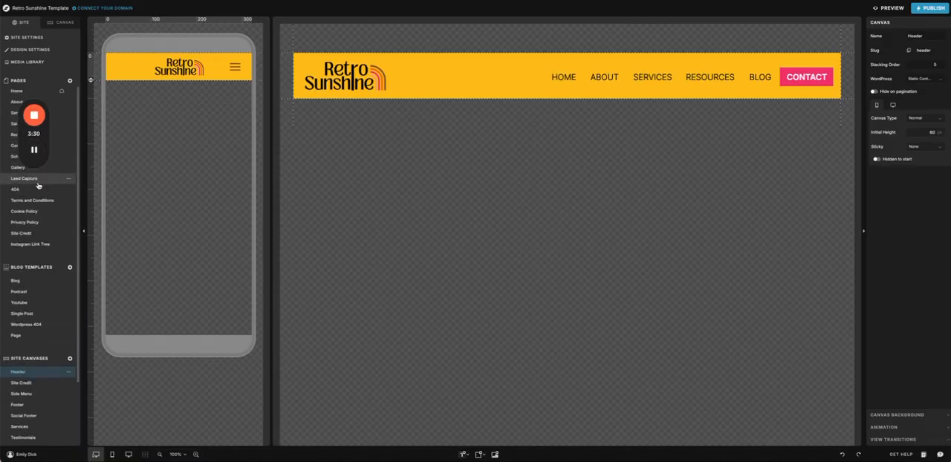
pyautogui.click(526, 80)
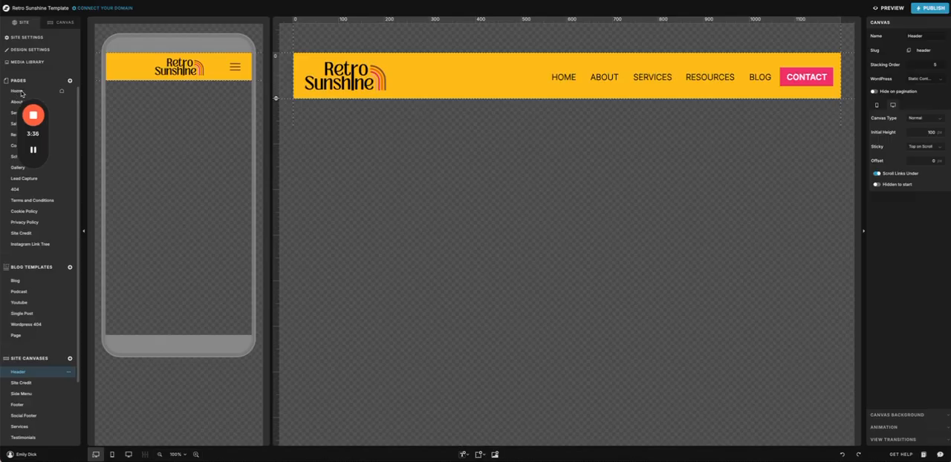
# Step: View the About page, then follow its header to the Main Site canvas set and open the Header canvas
pyautogui.click(15, 102)
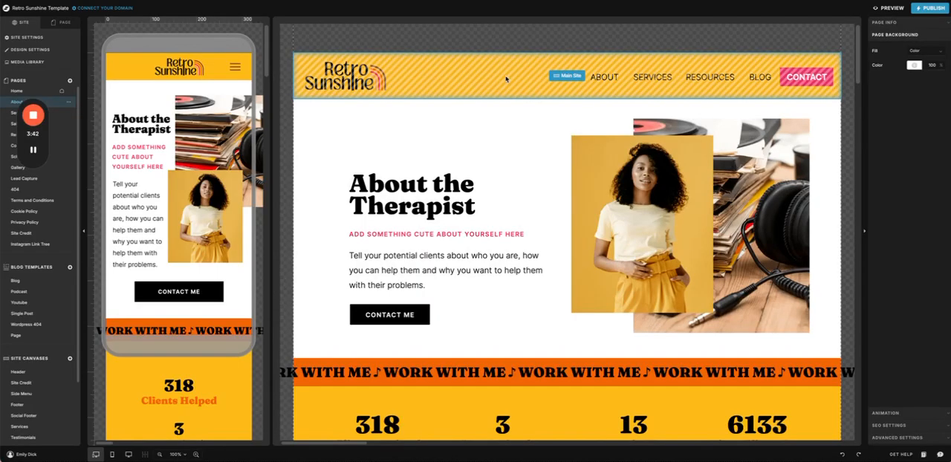
pyautogui.click(506, 79)
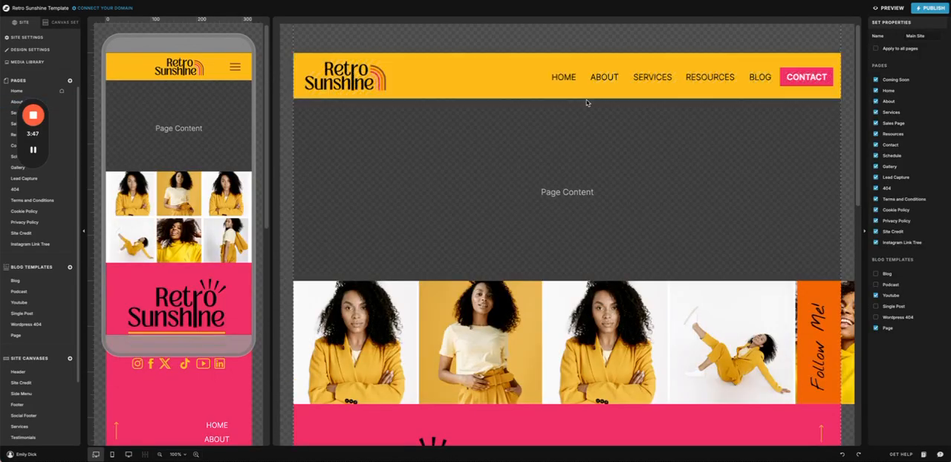
pyautogui.doubleClick(517, 77)
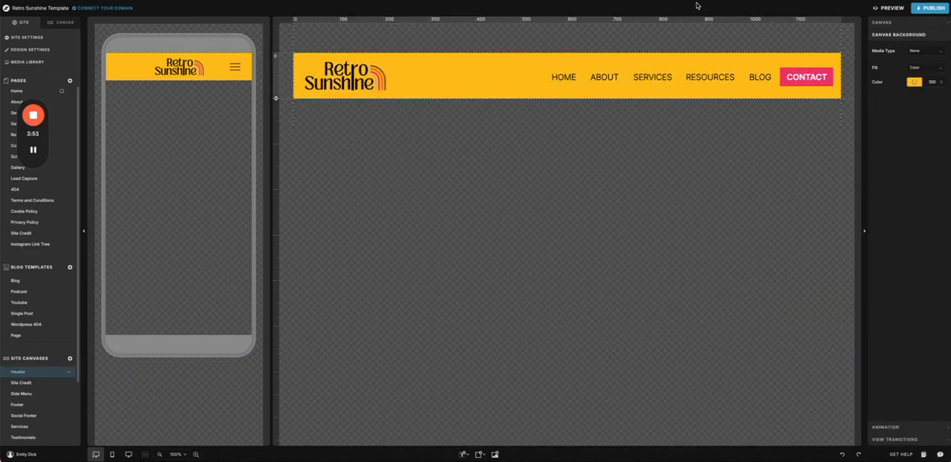
# Step: Open the Main Site canvas set and examine its assigned pages, social footer, footer and site credit
pyautogui.scroll(-2, 22, 246)
pyautogui.scroll(-1, 21, 247)
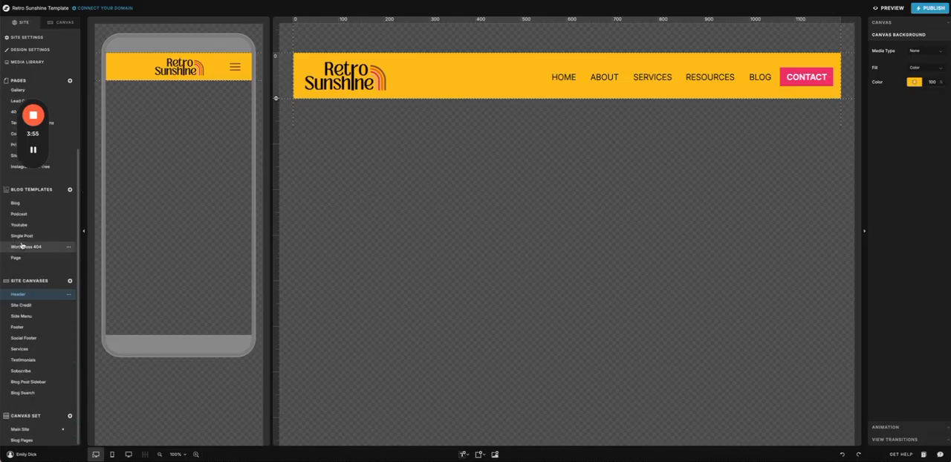
pyautogui.click(22, 430)
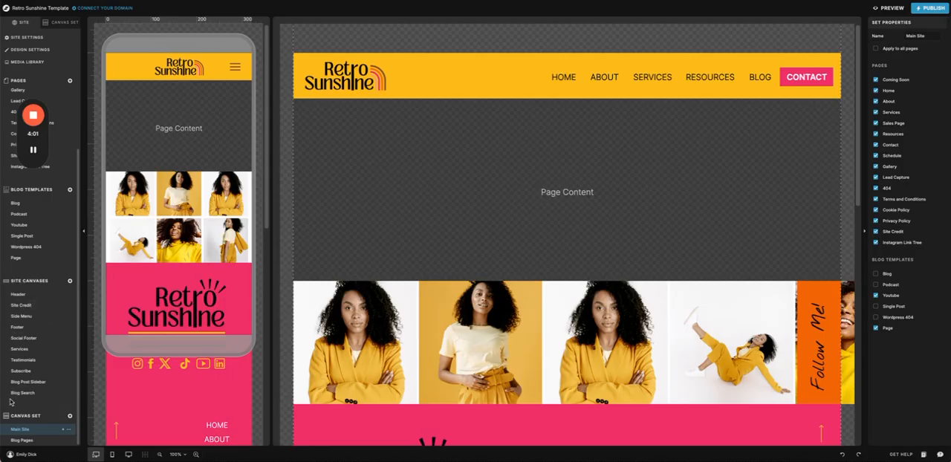
pyautogui.scroll(-4, 450, 145)
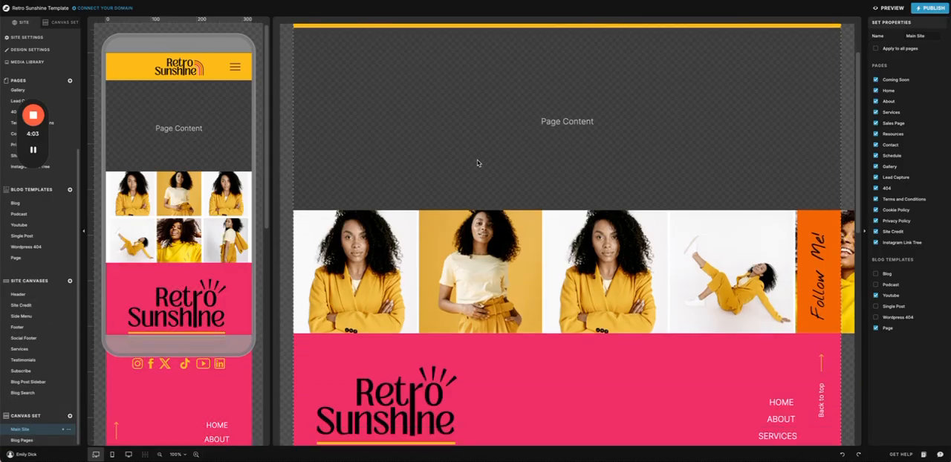
pyautogui.scroll(-4, 450, 146)
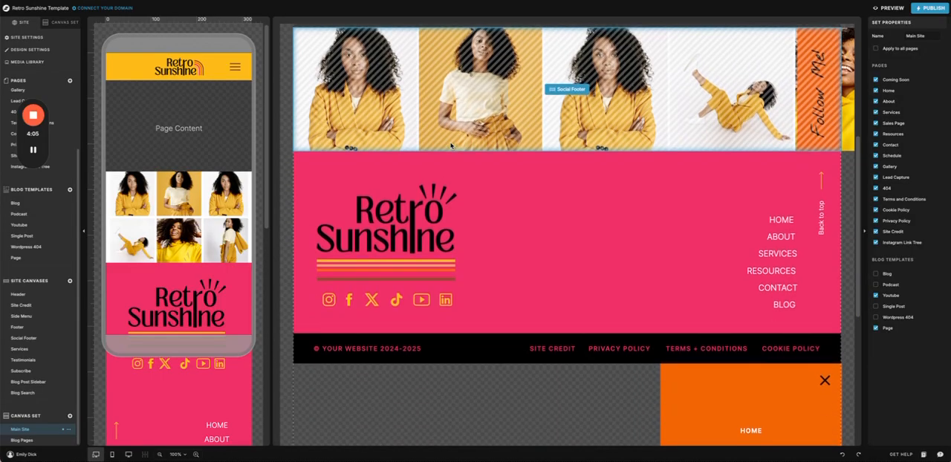
pyautogui.scroll(8, 450, 146)
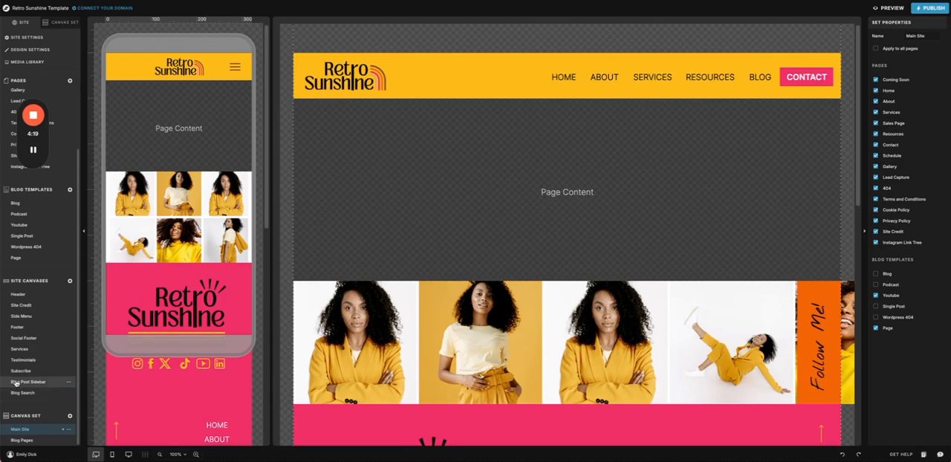
# Step: Open the Blog Pages canvas set and examine its layout and assigned blog templates
pyautogui.click(23, 441)
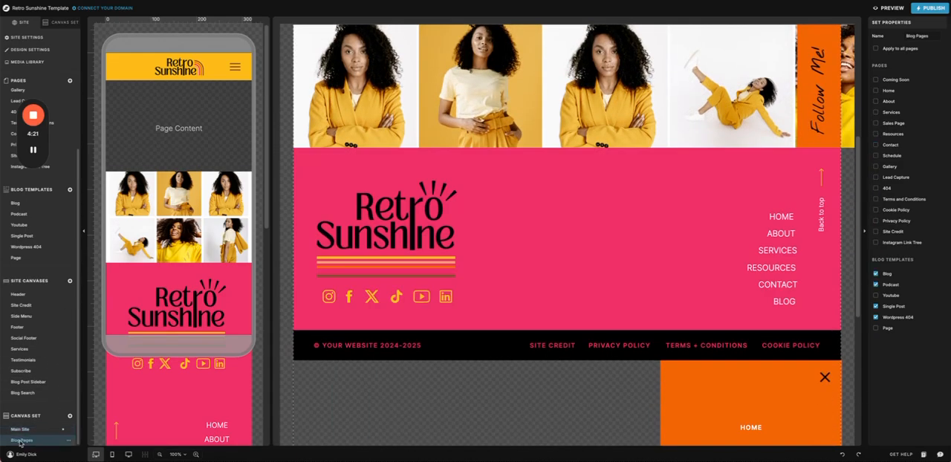
pyautogui.scroll(4, 448, 245)
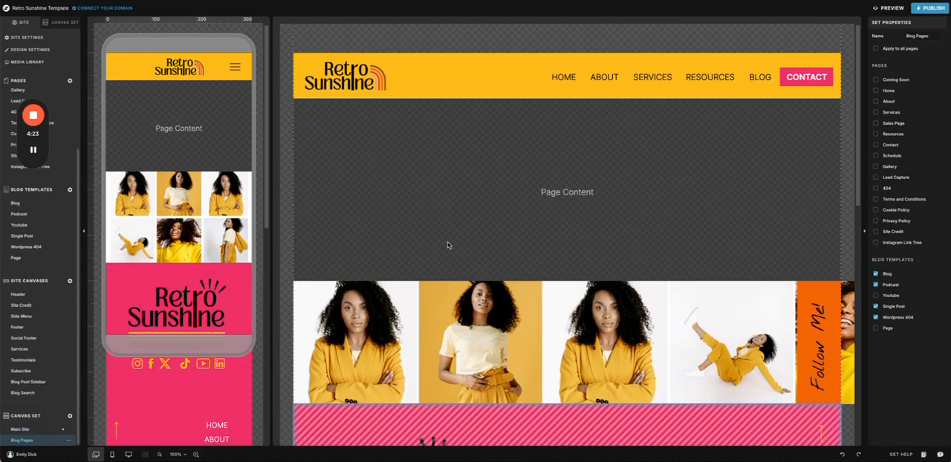
pyautogui.scroll(-7, 563, 144)
pyautogui.scroll(7, 563, 146)
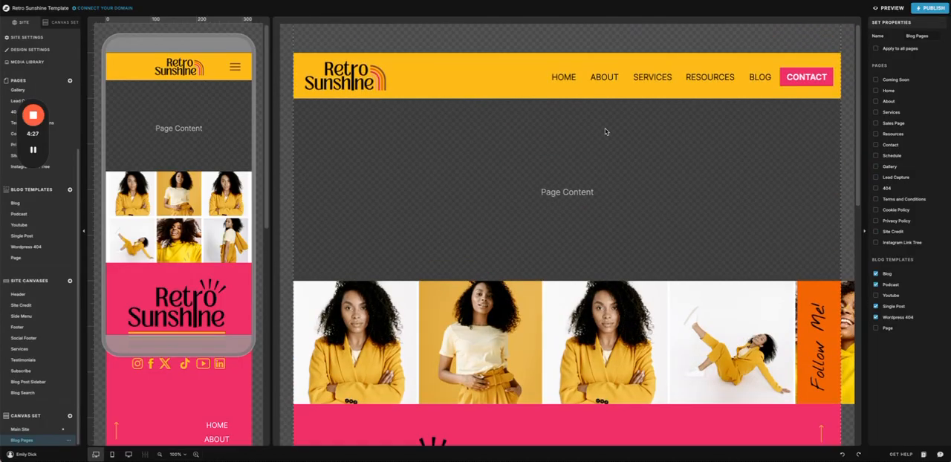
# Step: Browse the Side Menu, Services, Testimonials, Subscribe, Blog Post Sidebar and Blog Search site canvases
pyautogui.click(23, 317)
pyautogui.click(20, 349)
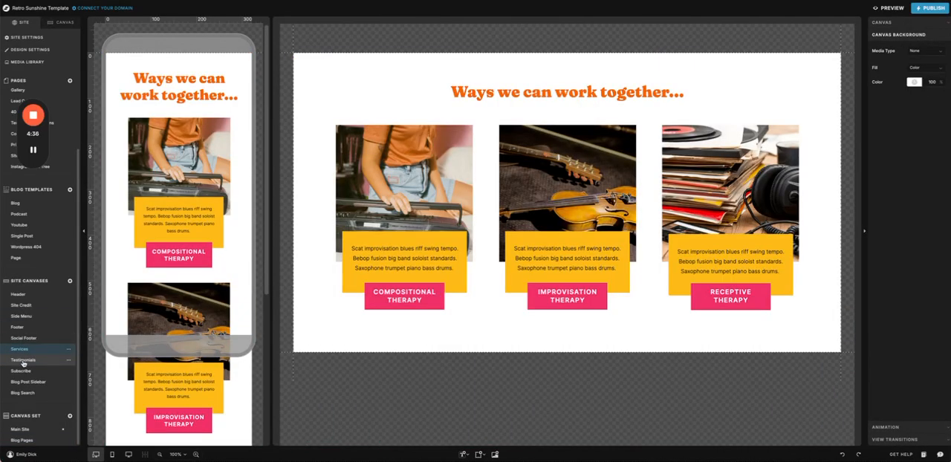
pyautogui.click(23, 360)
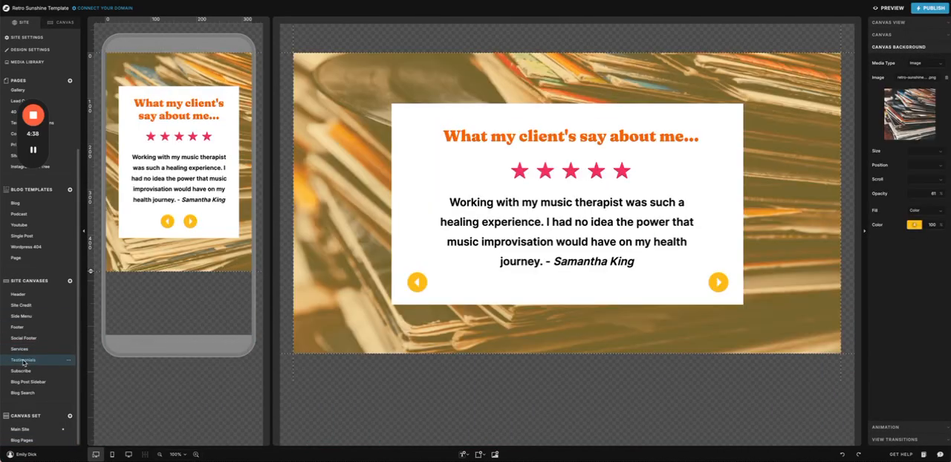
pyautogui.click(22, 371)
pyautogui.click(29, 383)
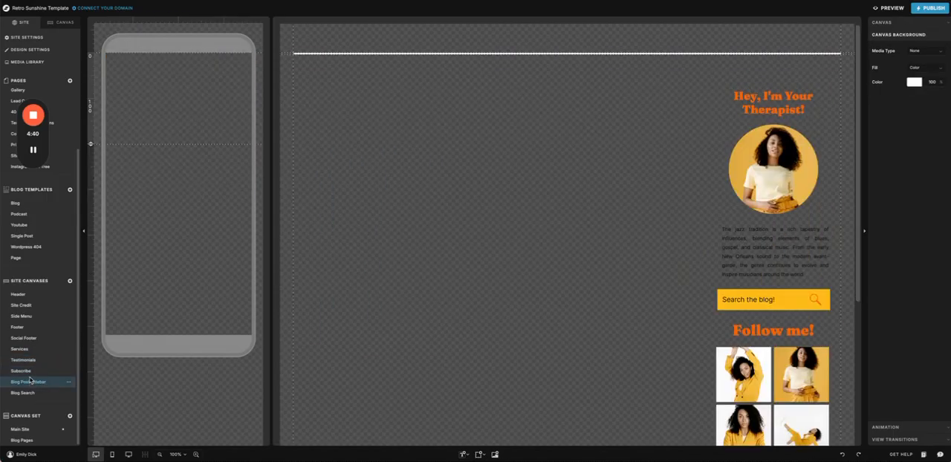
pyautogui.click(30, 393)
pyautogui.click(23, 327)
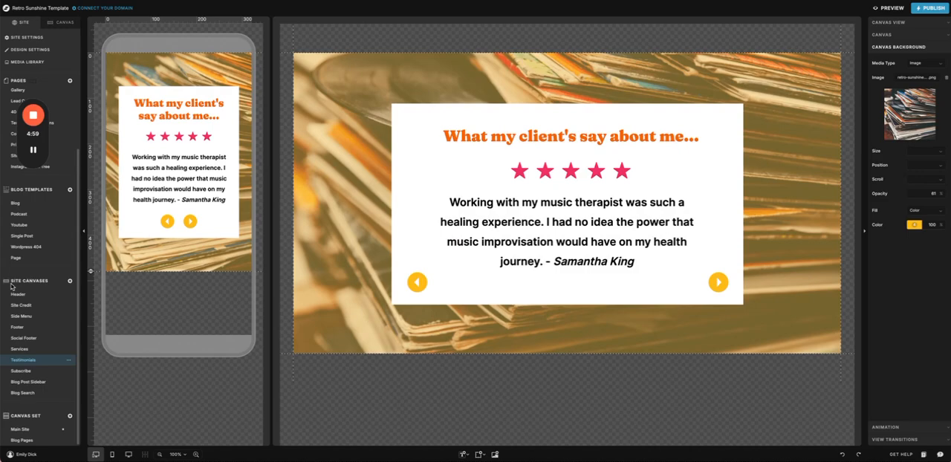
# Step: Move the Home page above Coming Soon in the page order and open it
pyautogui.scroll(3, 35, 277)
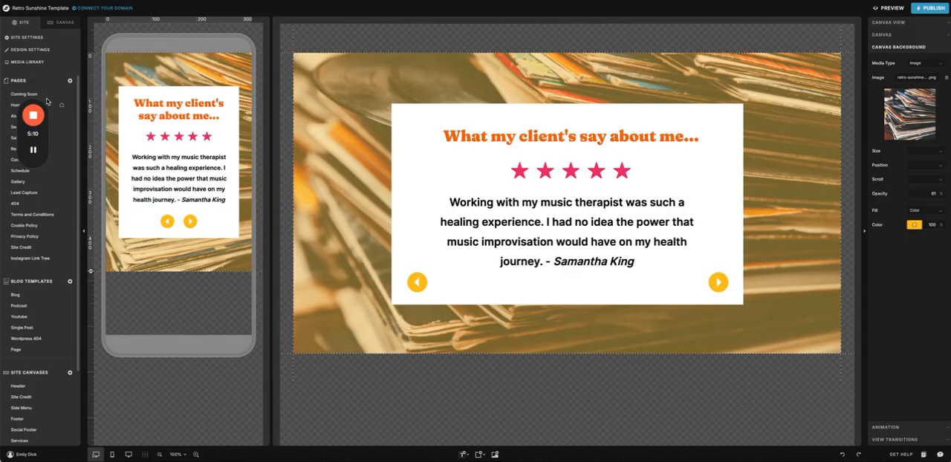
pyautogui.moveTo(15, 105); pyautogui.dragTo(13, 96)
pyautogui.click(15, 94)
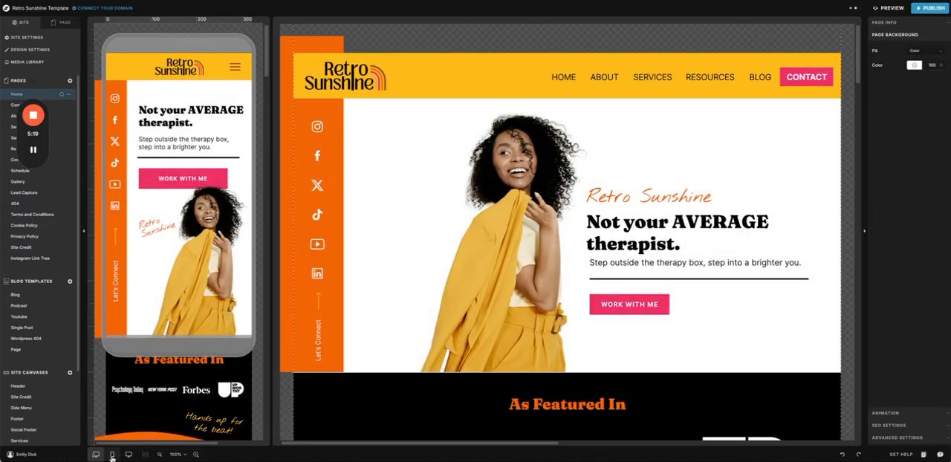
# Step: Compare the Home page in mobile-only, desktop-only and side-by-side views, and look through its mobile layout
pyautogui.click(111, 454)
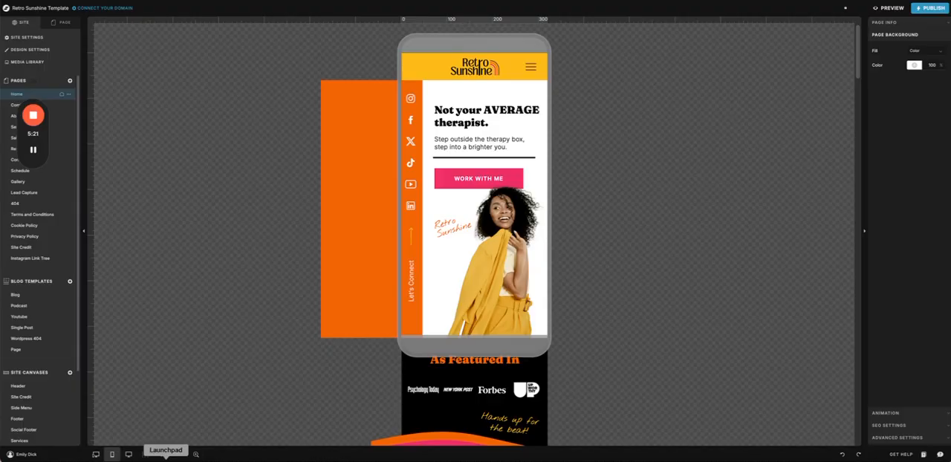
pyautogui.click(129, 455)
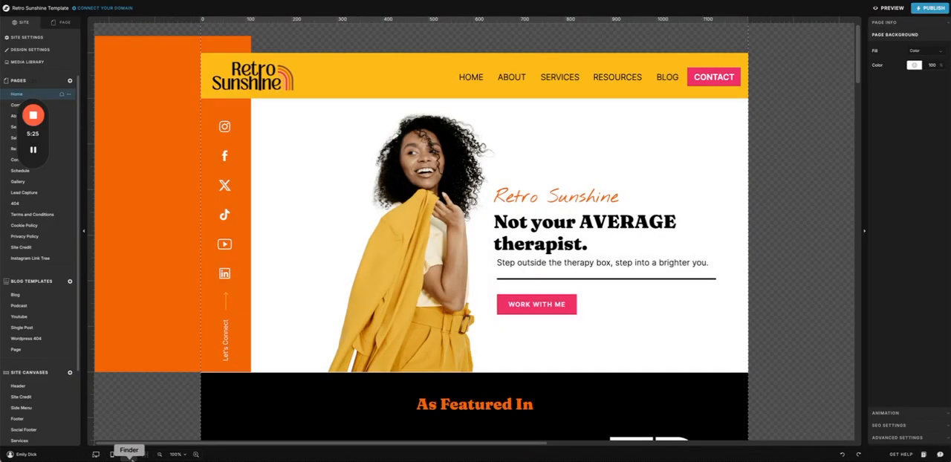
pyautogui.click(95, 454)
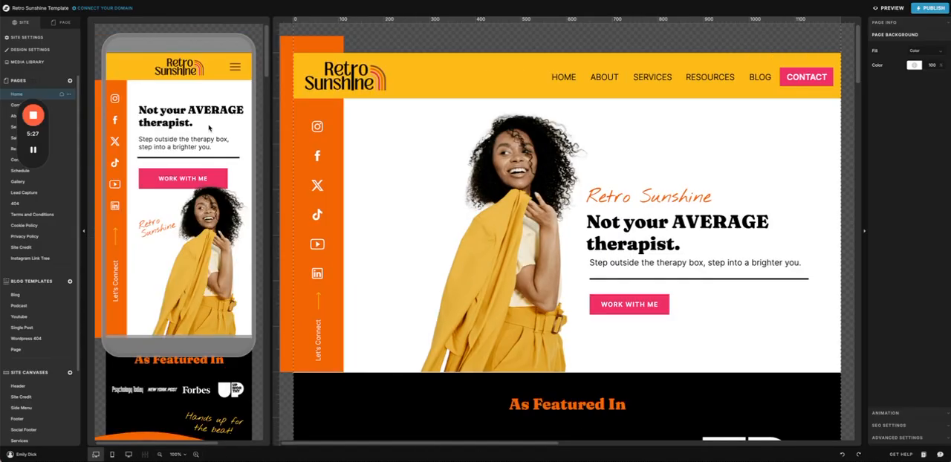
pyautogui.scroll(-10, 225, 173)
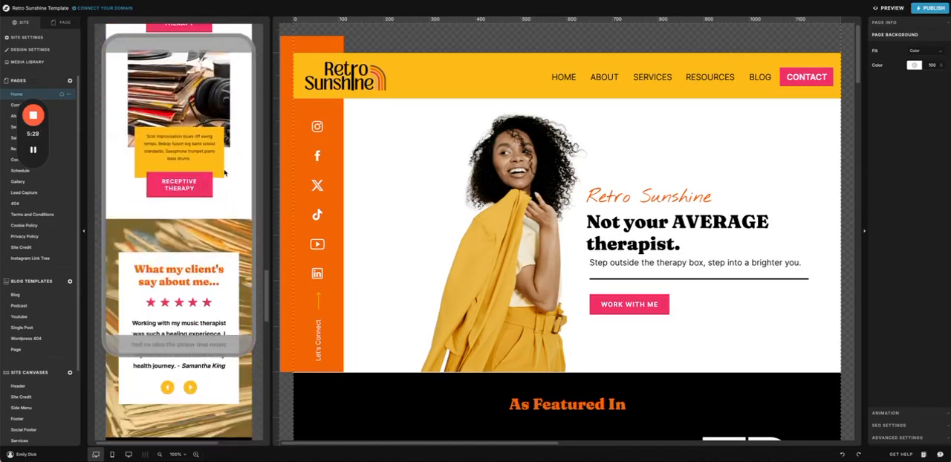
pyautogui.scroll(10, 225, 172)
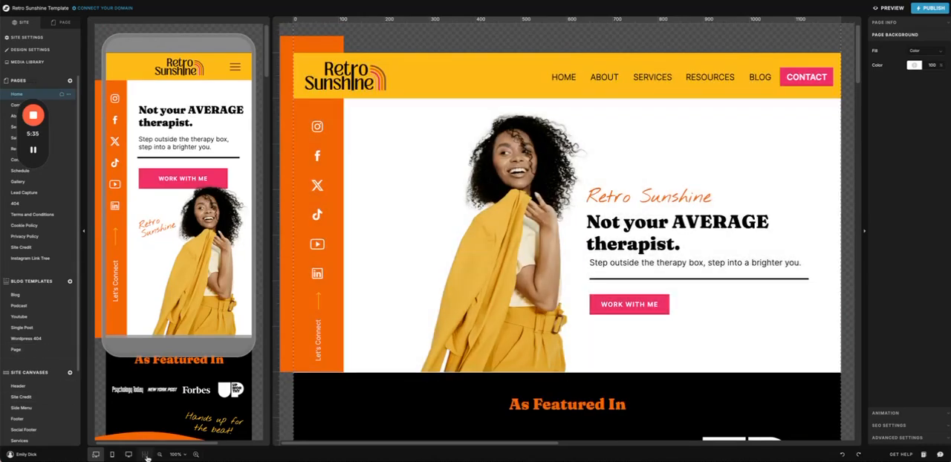
# Step: Zoom in on the desktop layout of the Home page and zoom back out to 90%
pyautogui.click(197, 454)
pyautogui.click(196, 454)
pyautogui.click(160, 455)
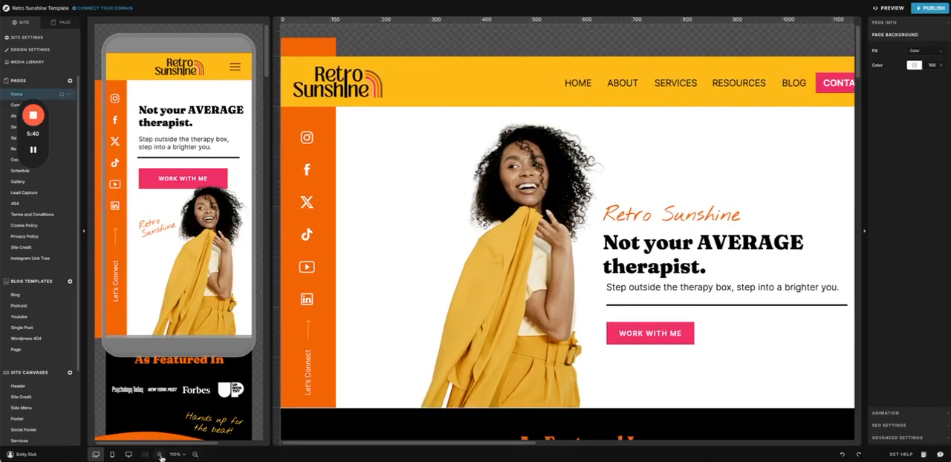
pyautogui.click(159, 455)
pyautogui.click(160, 454)
# Step: View the guideline and snapping options and the available text element types, and select the Hero canvas
pyautogui.click(144, 454)
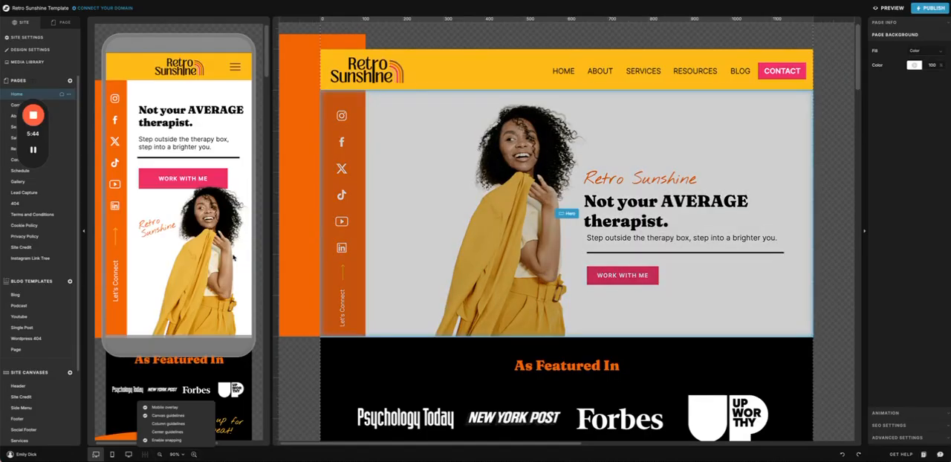
pyautogui.click(289, 422)
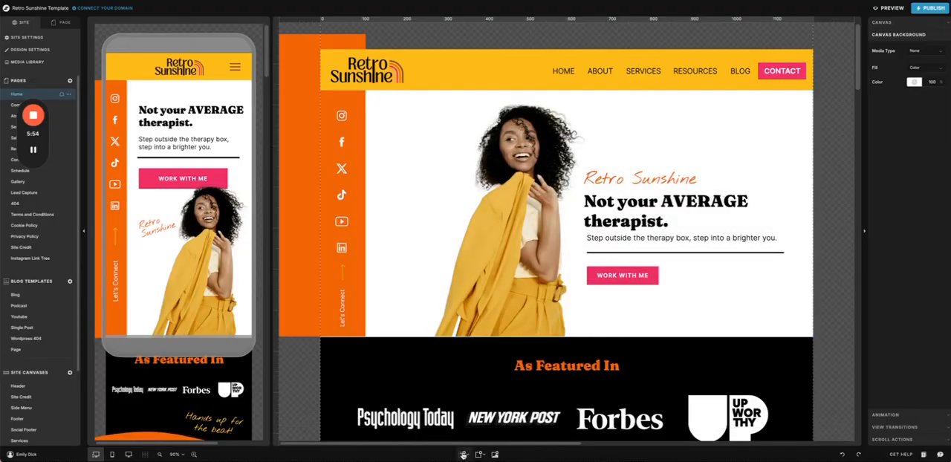
pyautogui.click(463, 455)
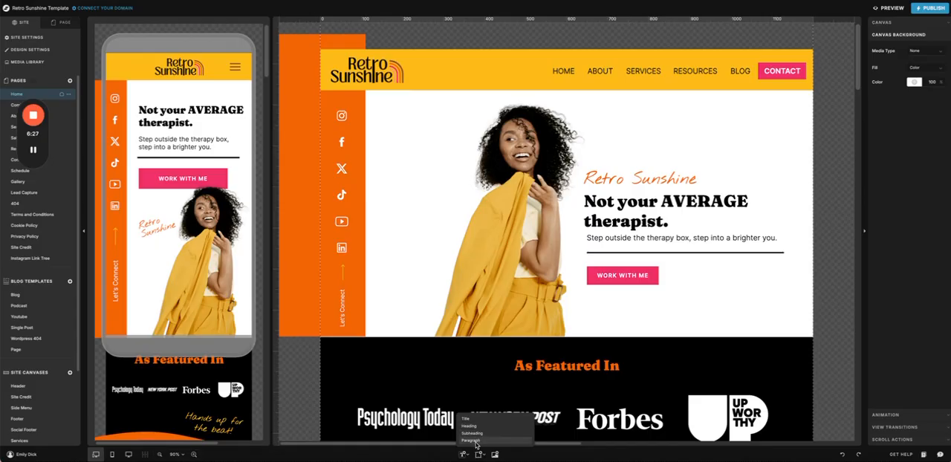
pyautogui.click(698, 240)
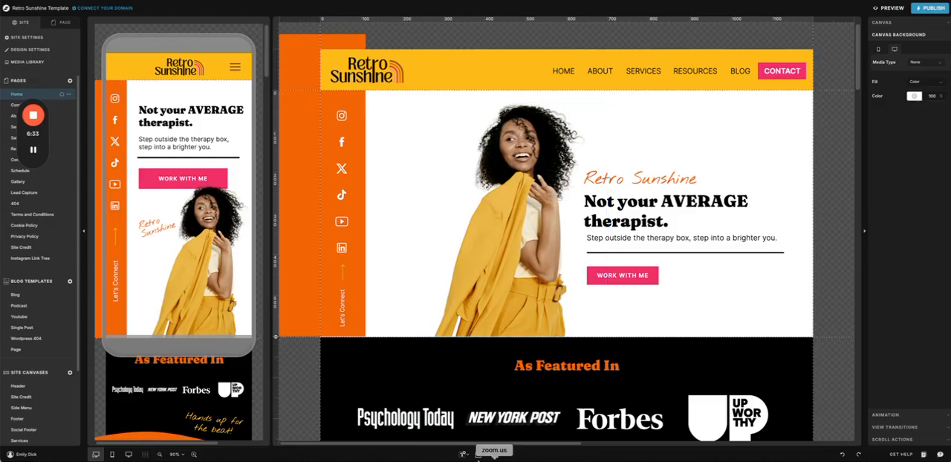
# Step: Add an icon element to the Hero canvas and change it to the circular Behance icon
pyautogui.click(479, 455)
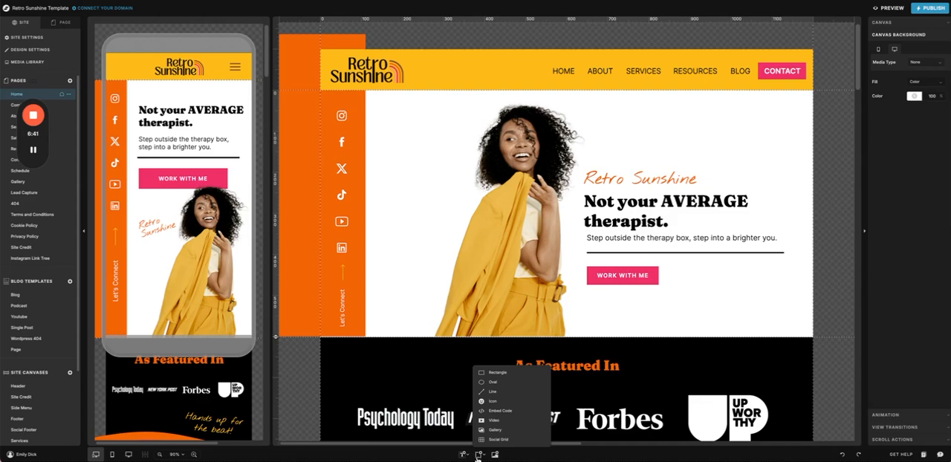
pyautogui.click(512, 404)
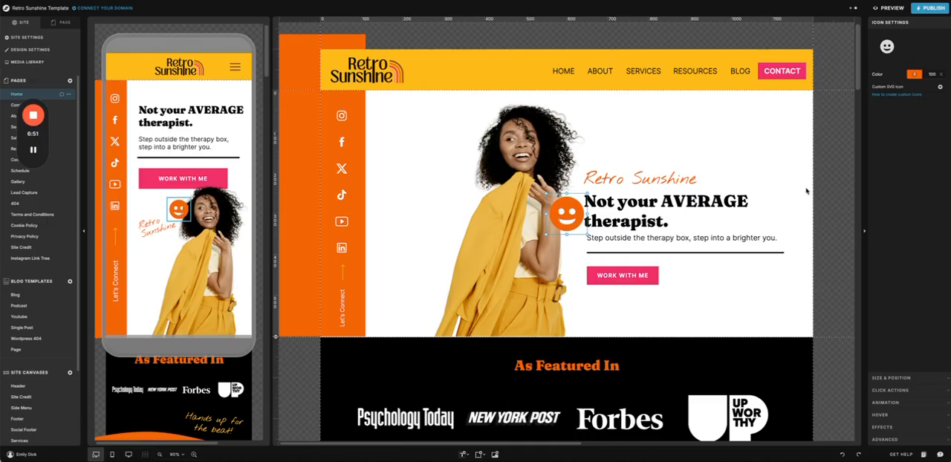
pyautogui.click(888, 47)
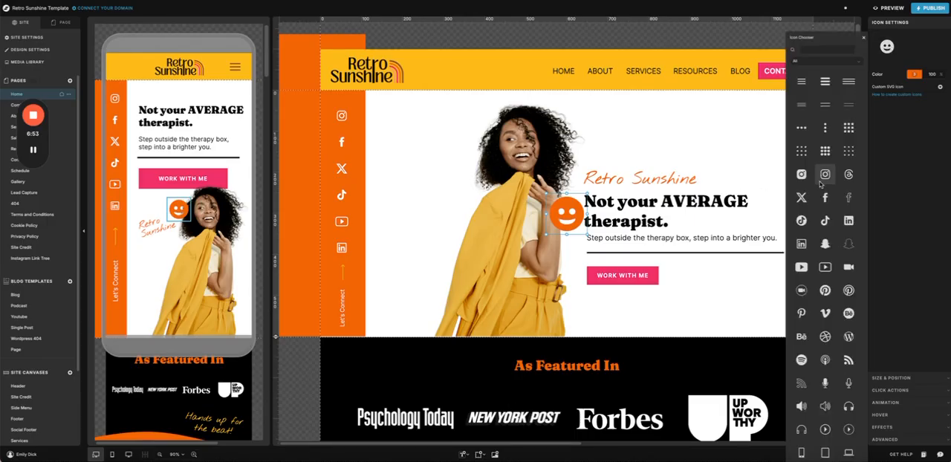
pyautogui.click(825, 360)
pyautogui.click(849, 314)
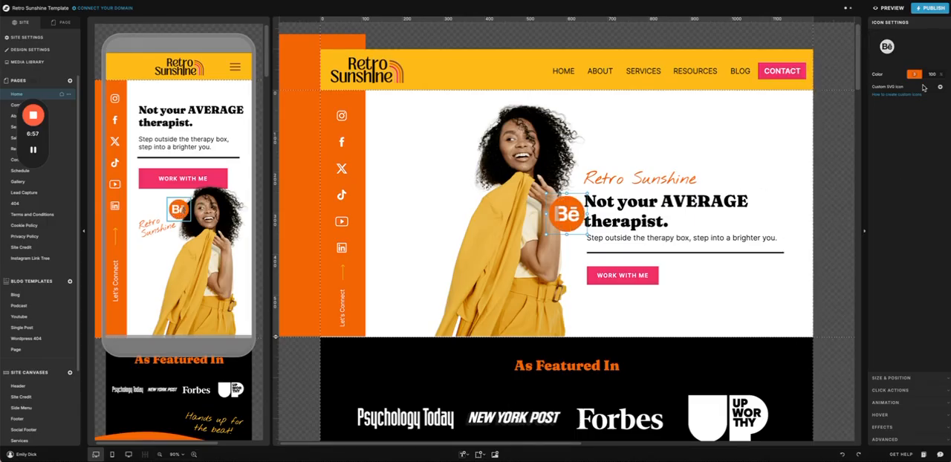
# Step: Recolour the circular Behance icon with the palette's pink and delete the icon from the Hero canvas
pyautogui.click(914, 75)
pyautogui.click(791, 84)
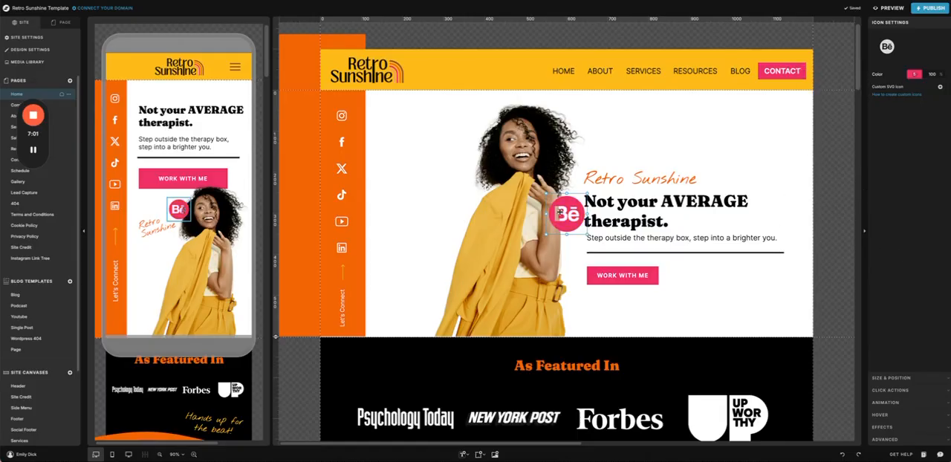
pyautogui.press('Delete')
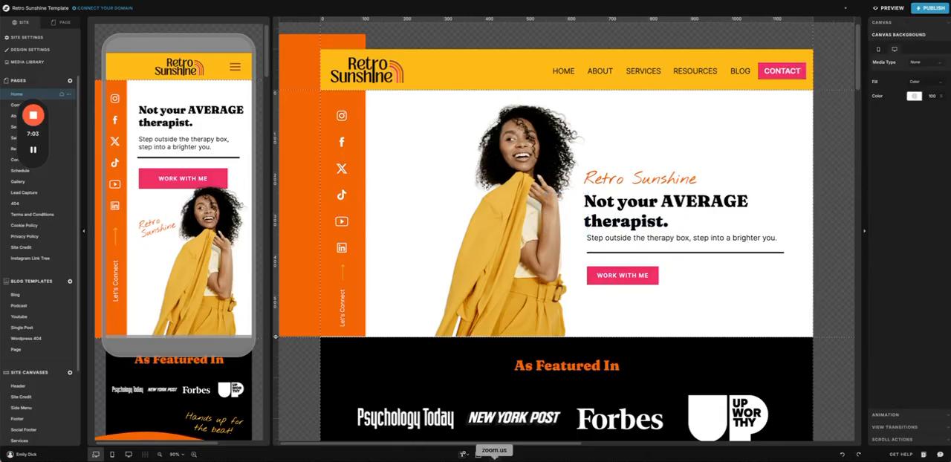
# Step: Add an Embed Code element to the Hero canvas, look at its empty code editor, and remove the element
pyautogui.click(481, 455)
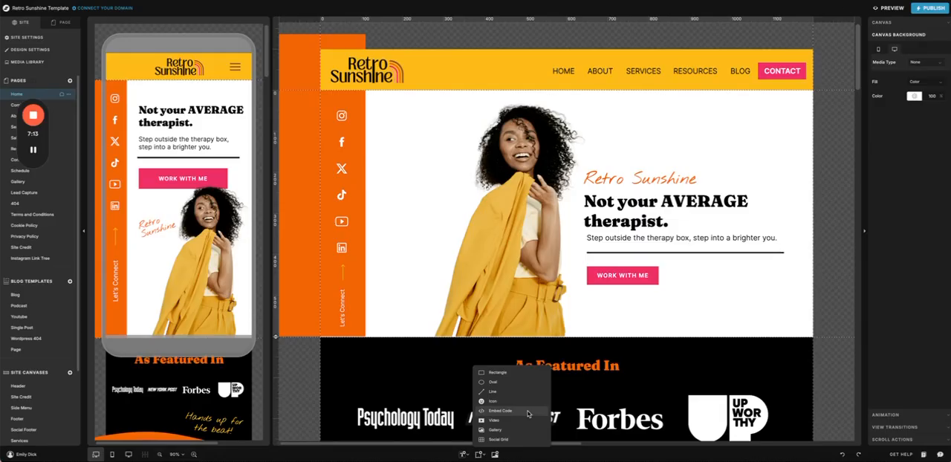
pyautogui.click(528, 414)
pyautogui.moveTo(542, 202); pyautogui.dragTo(645, 255)
pyautogui.press('Delete')
pyautogui.doubleClick(633, 262)
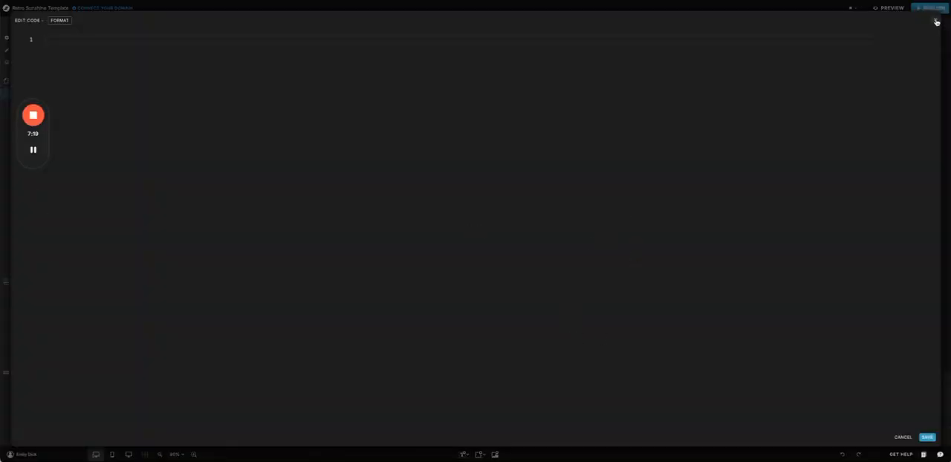
pyautogui.click(934, 20)
pyautogui.press('Delete')
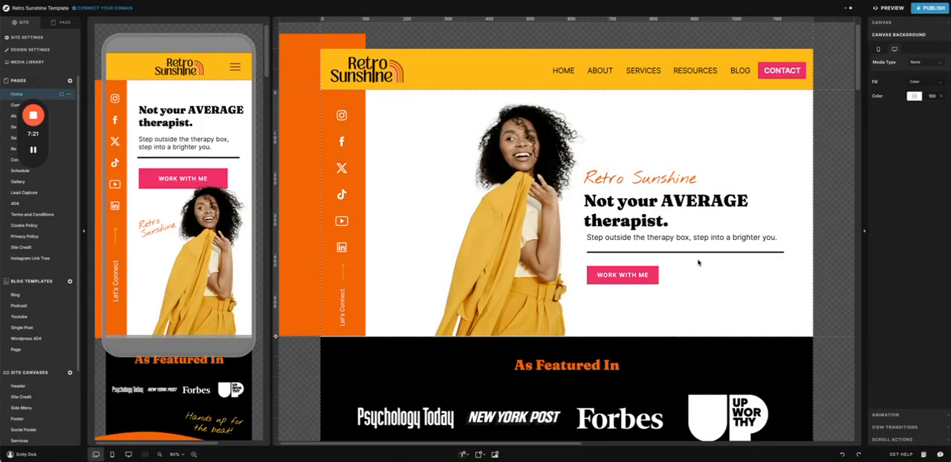
# Step: View the available design element types and look through the Uploads and Retro Sunshine folders of the media files
pyautogui.click(478, 454)
pyautogui.moveTo(478, 456)
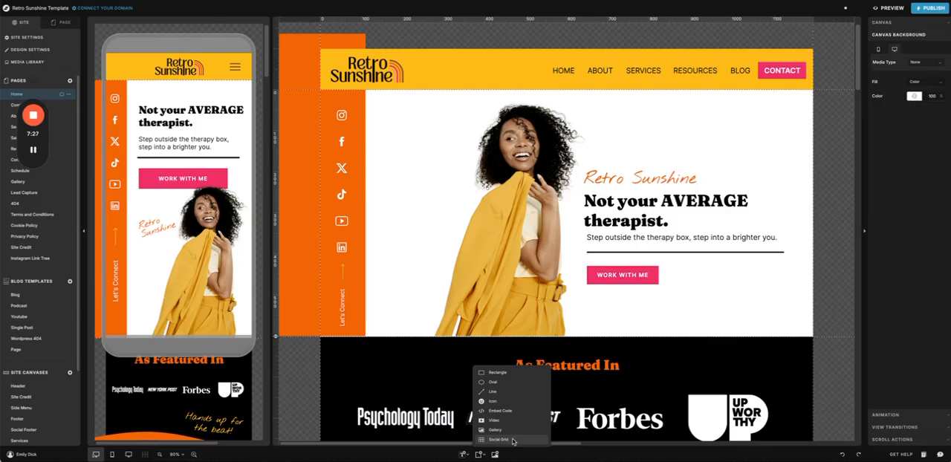
pyautogui.click(496, 454)
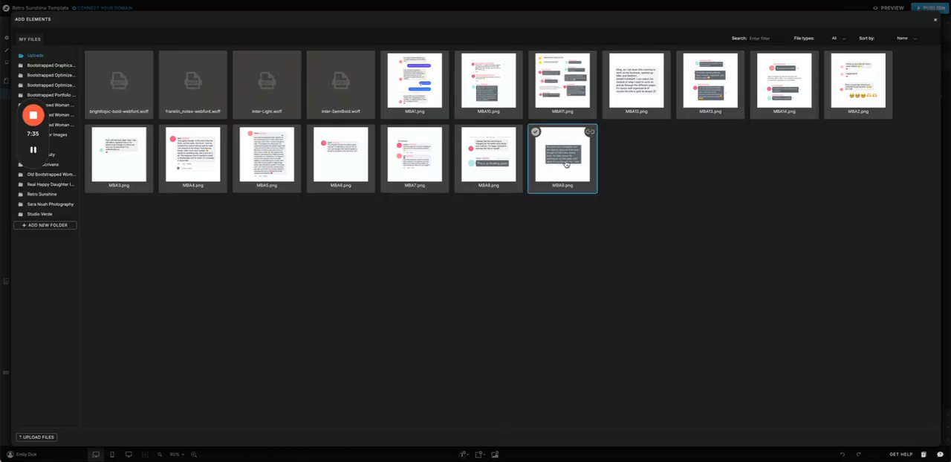
pyautogui.click(45, 194)
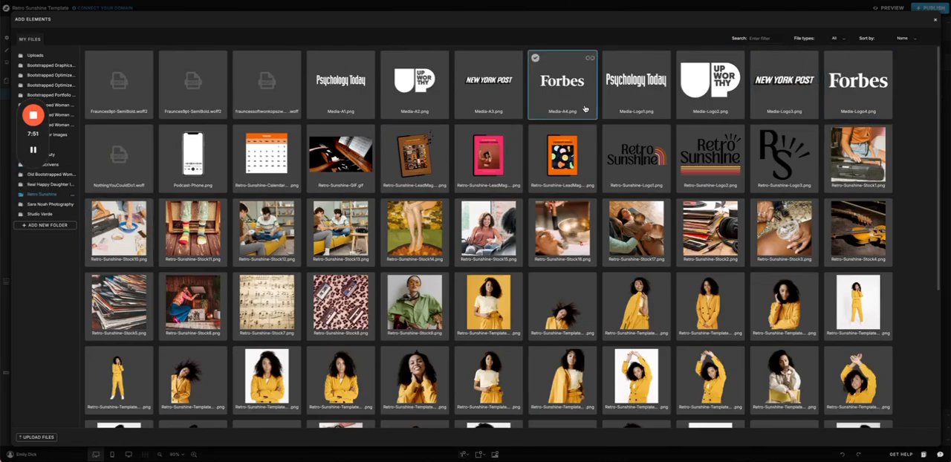
pyautogui.scroll(-2, 535, 82)
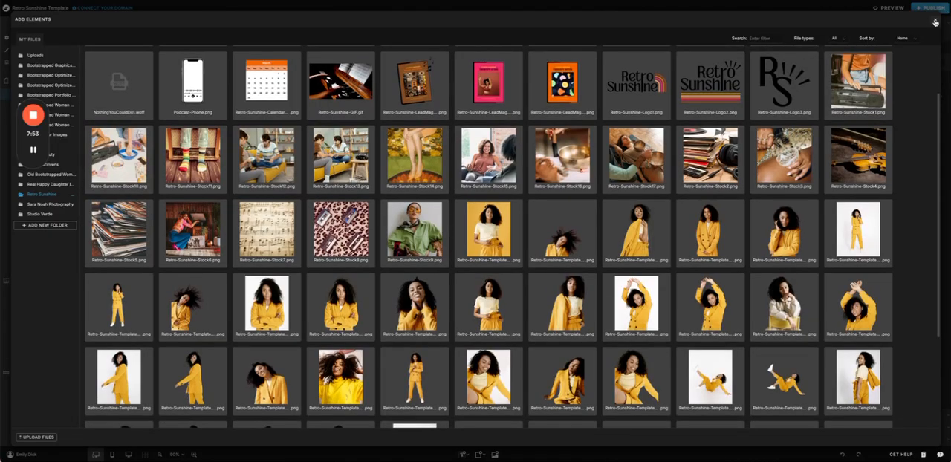
pyautogui.click(936, 22)
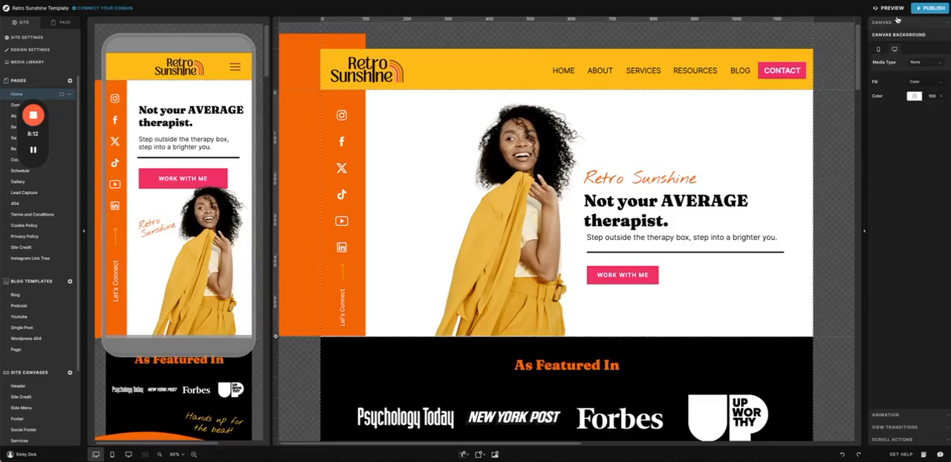
# Step: Inspect the text style, text tag, and size and position settings of the Hero canvas's tagline, headline and subheading
pyautogui.click(662, 179)
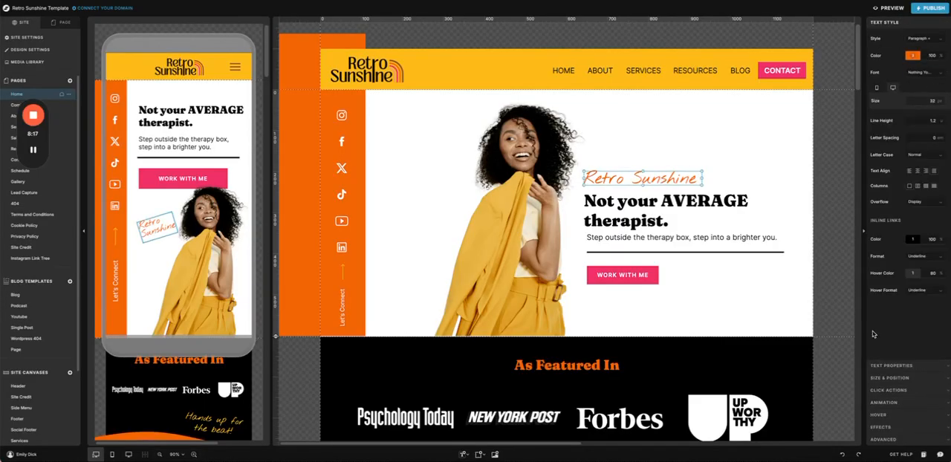
pyautogui.click(700, 206)
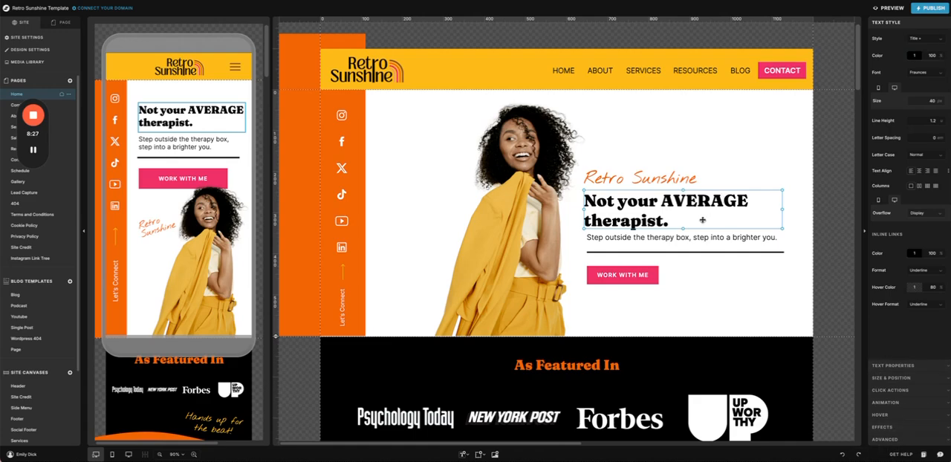
pyautogui.click(921, 365)
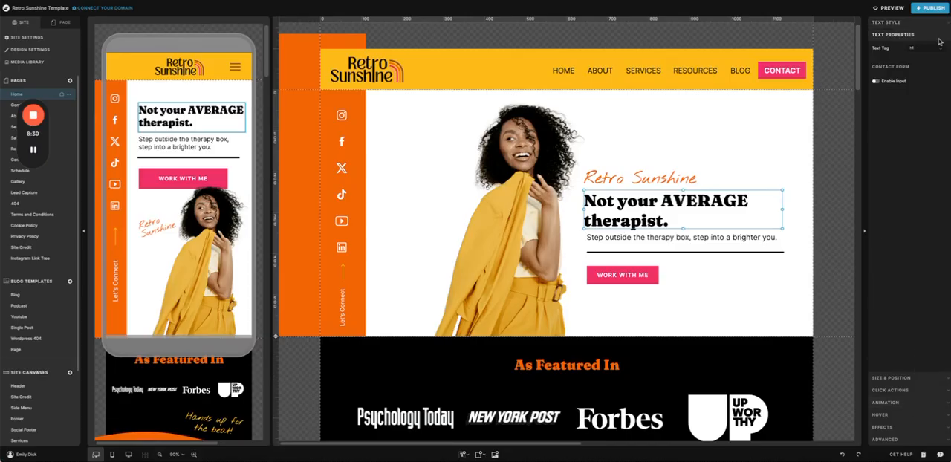
pyautogui.click(926, 48)
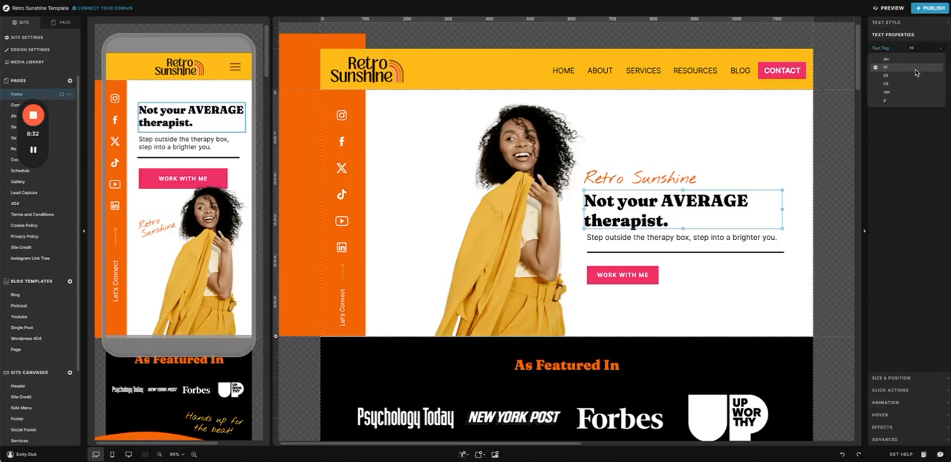
pyautogui.click(914, 100)
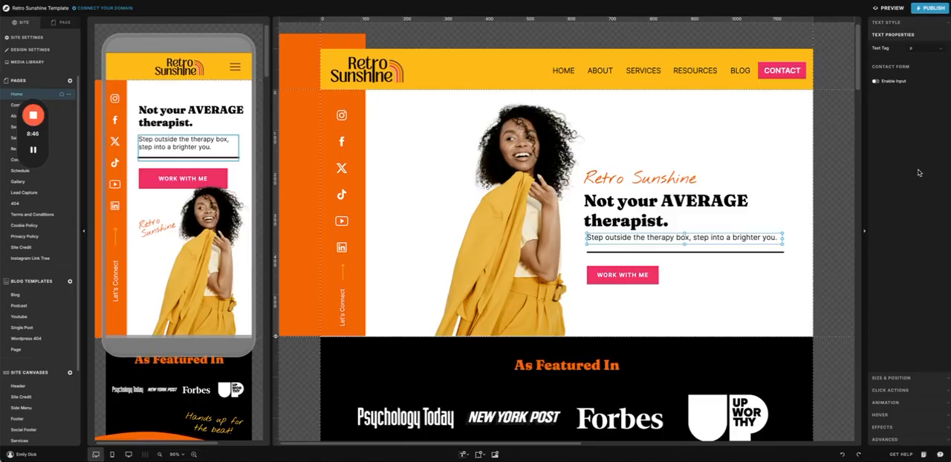
pyautogui.click(892, 378)
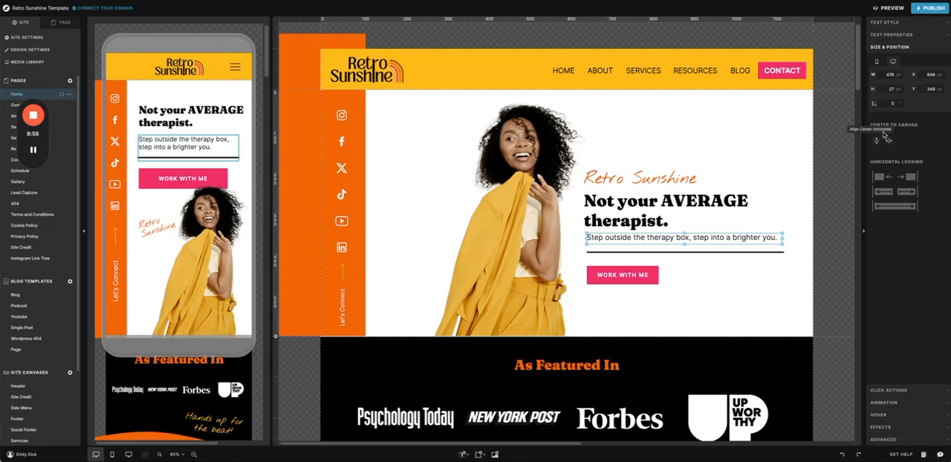
# Step: Change the Hero canvas's background colour to the palette's pink and undo the change
pyautogui.click(730, 125)
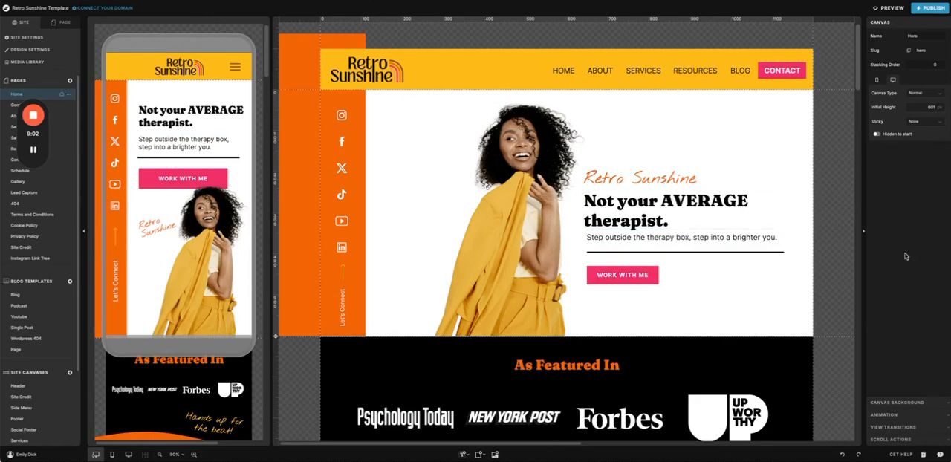
pyautogui.click(901, 406)
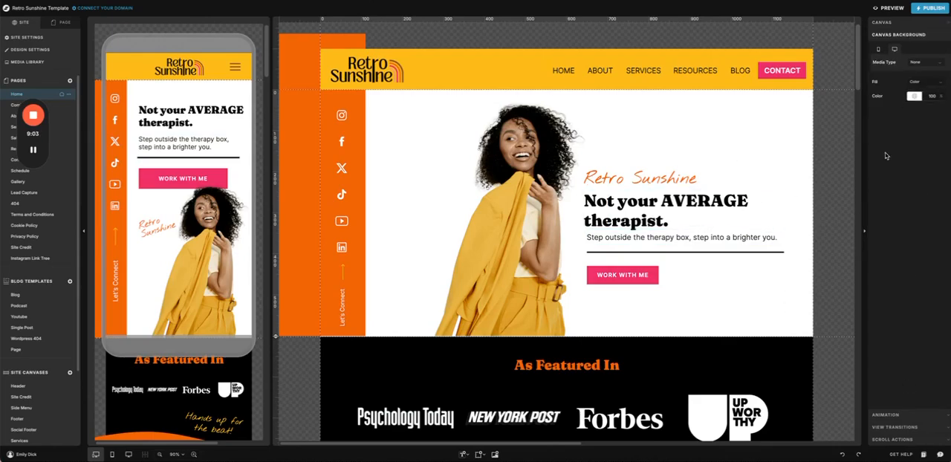
pyautogui.click(914, 96)
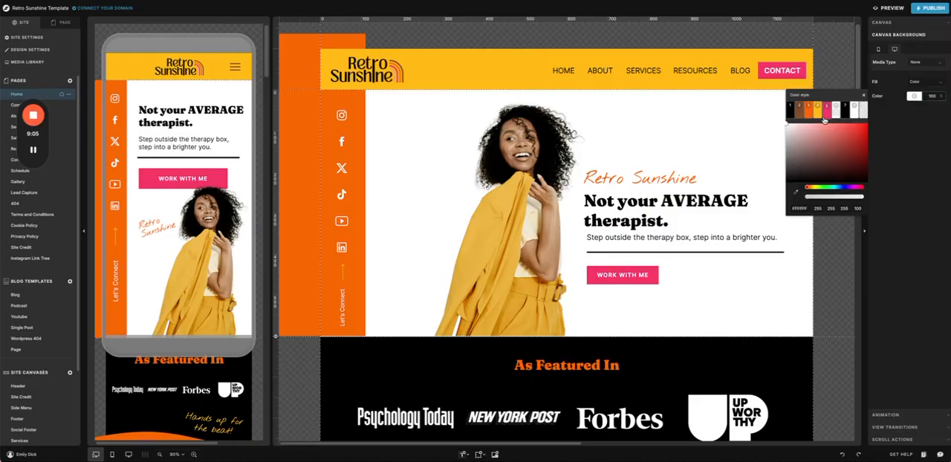
pyautogui.click(826, 110)
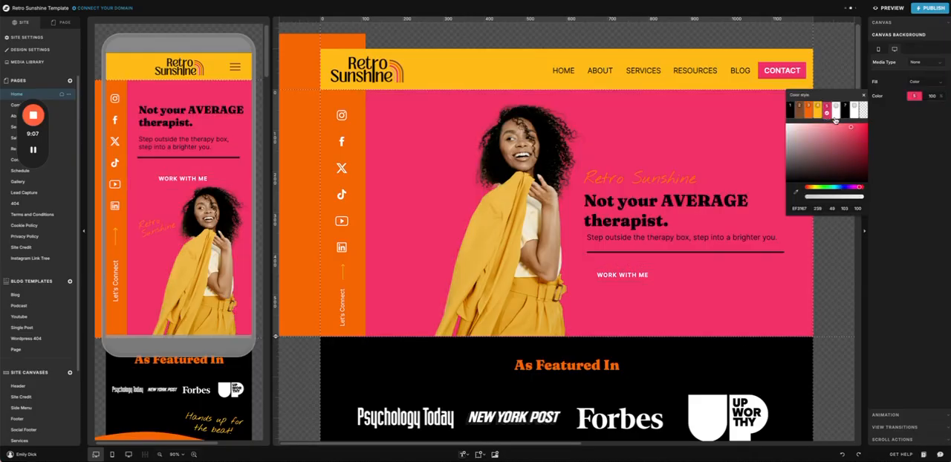
pyautogui.click(842, 454)
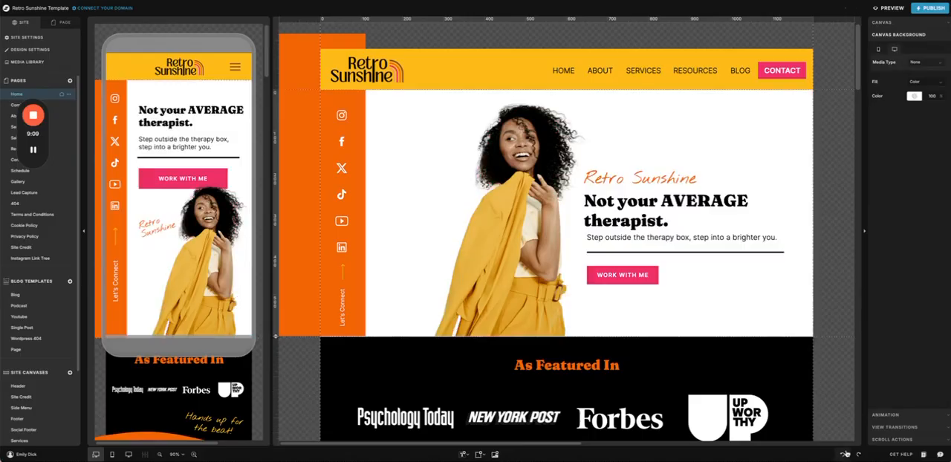
# Step: View the animation types for the Hero headline and the Hero canvas's own animation settings
pyautogui.click(775, 197)
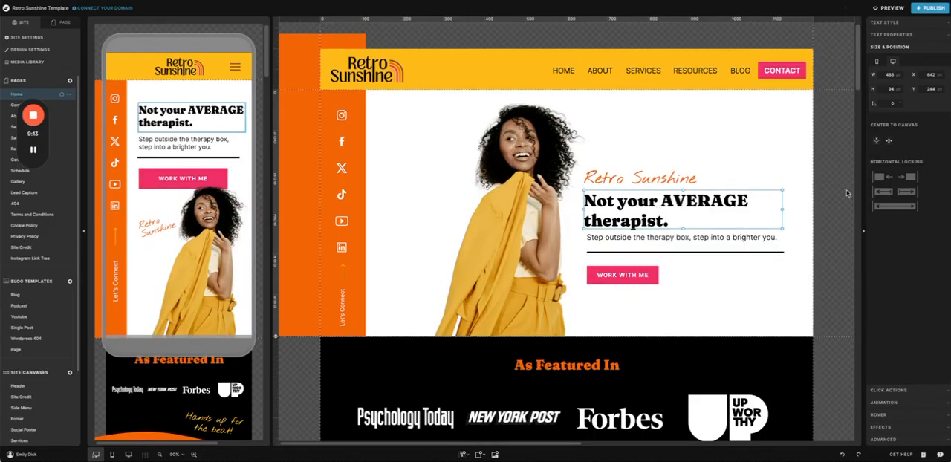
pyautogui.click(895, 402)
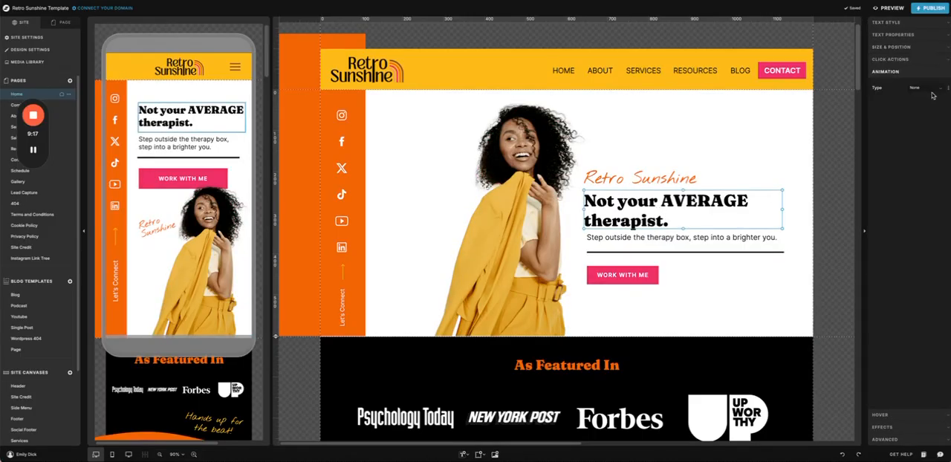
pyautogui.click(934, 88)
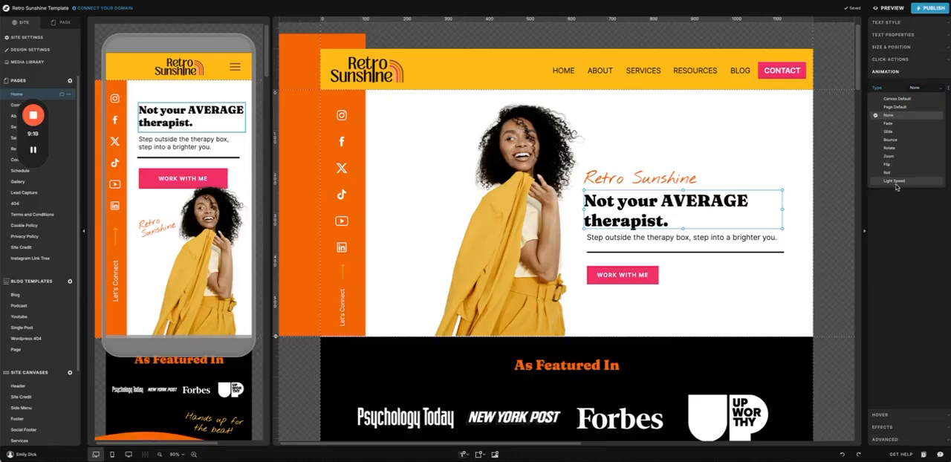
pyautogui.click(907, 281)
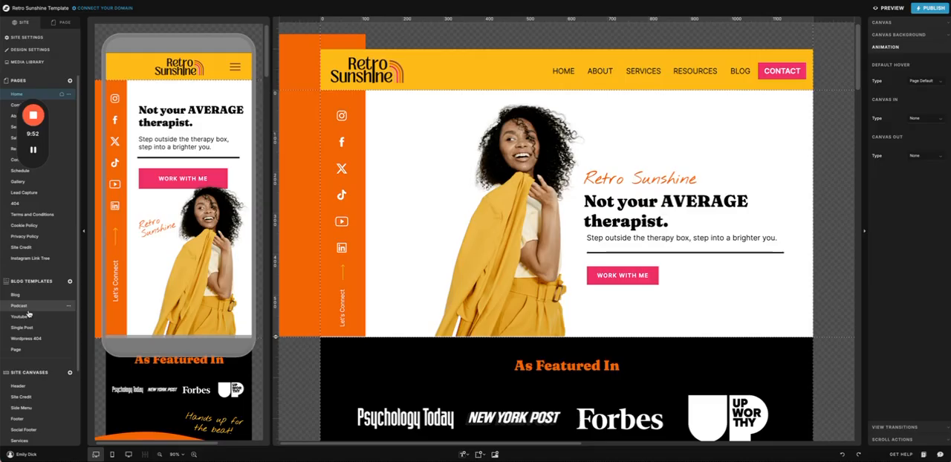
pyautogui.scroll(-3, 63, 147)
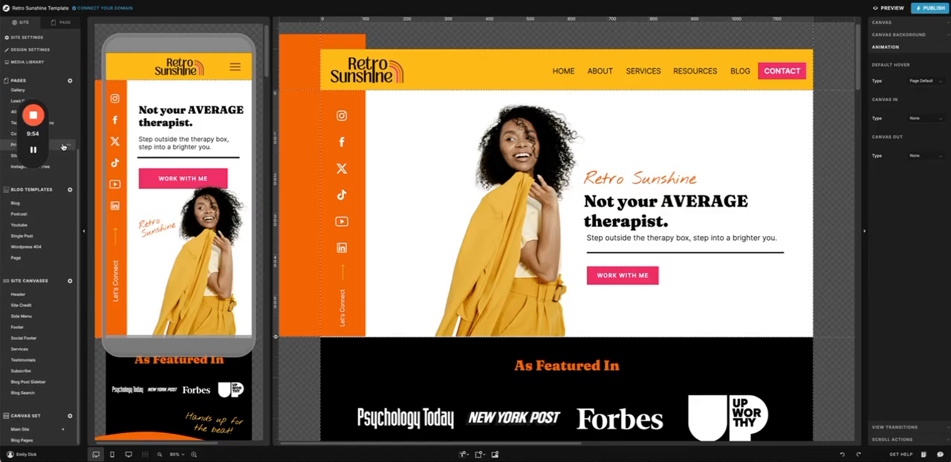